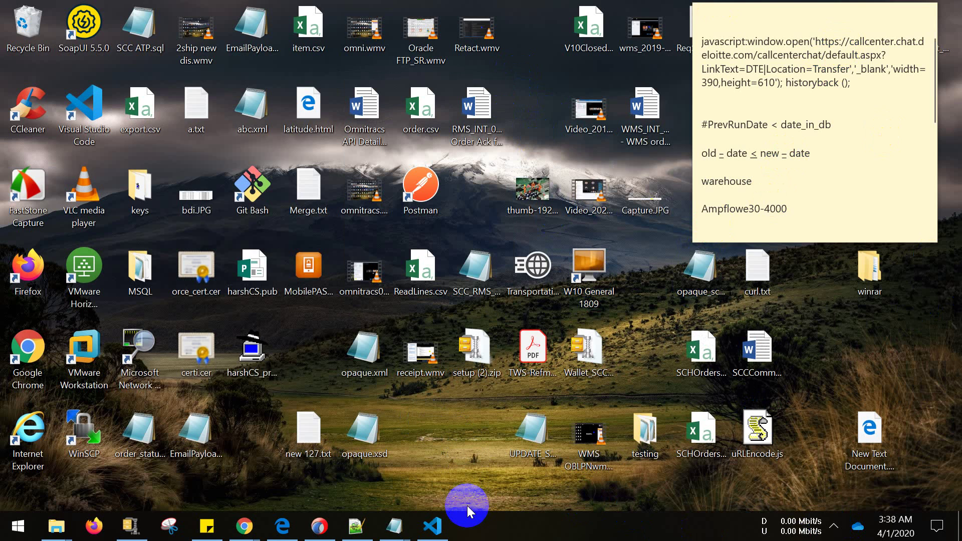
Switch to Visual Studio Code and collapse the app folder in the angularapp1 project tree.
{"action": "mouse_move", "coordinate": [441, 536]}
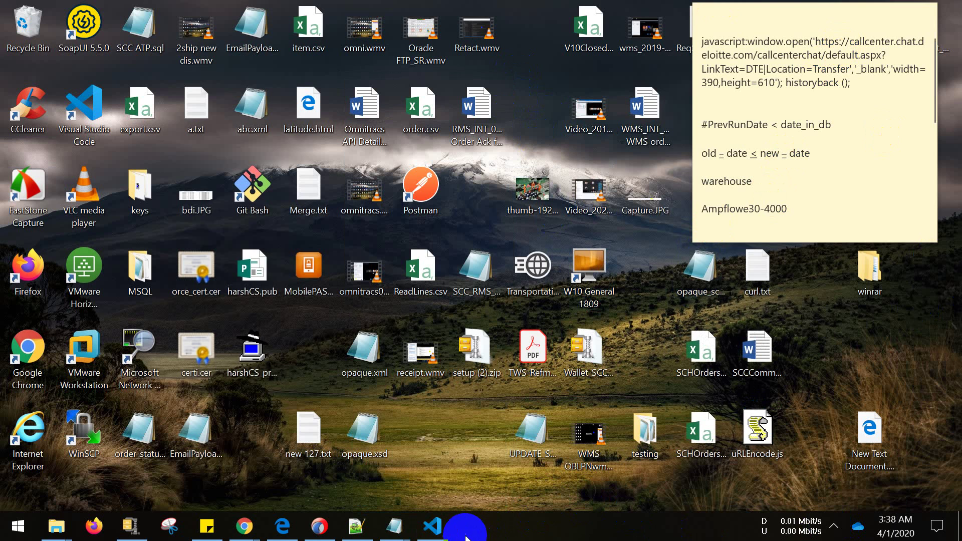
{"action": "left_click", "coordinate": [424, 535]}
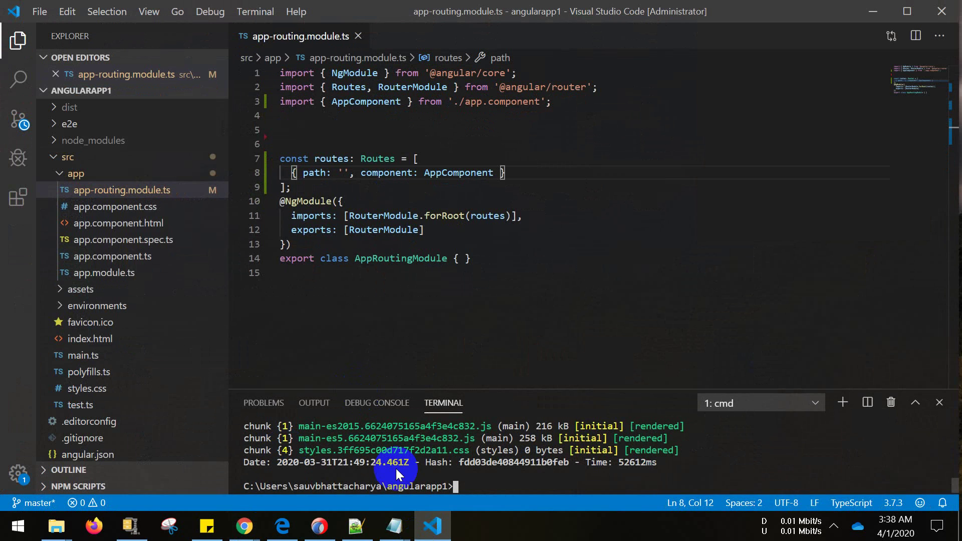
{"action": "scroll", "coordinate": [407, 477], "scroll_direction": "up", "scroll_amount": 20}
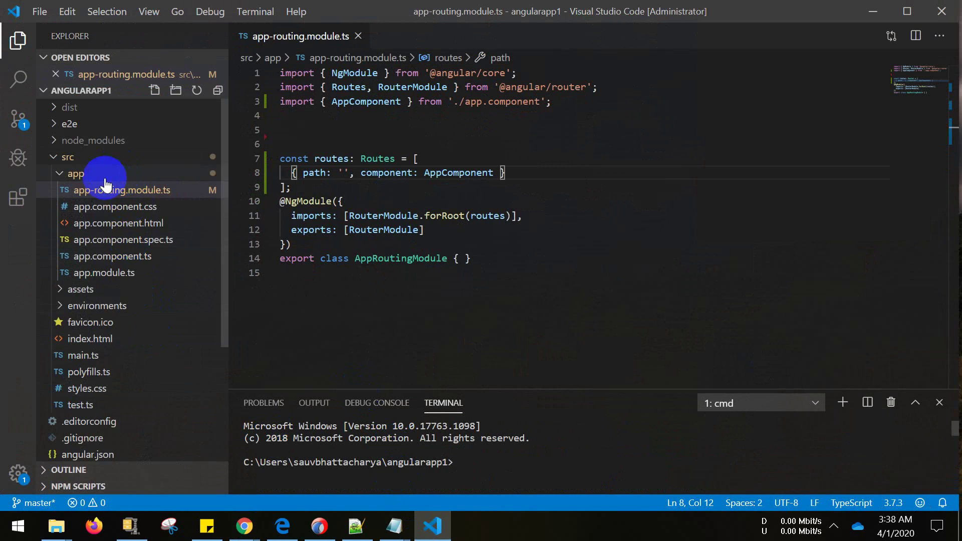
{"action": "left_click", "coordinate": [62, 176]}
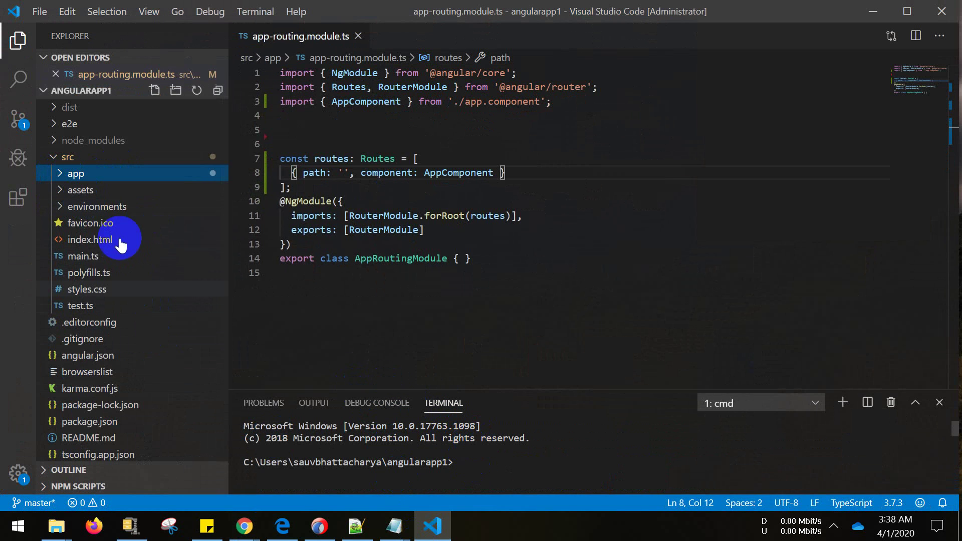
{"action": "left_click", "coordinate": [283, 132]}
{"action": "key", "text": "Delete"}
{"action": "key", "text": "Delete"}
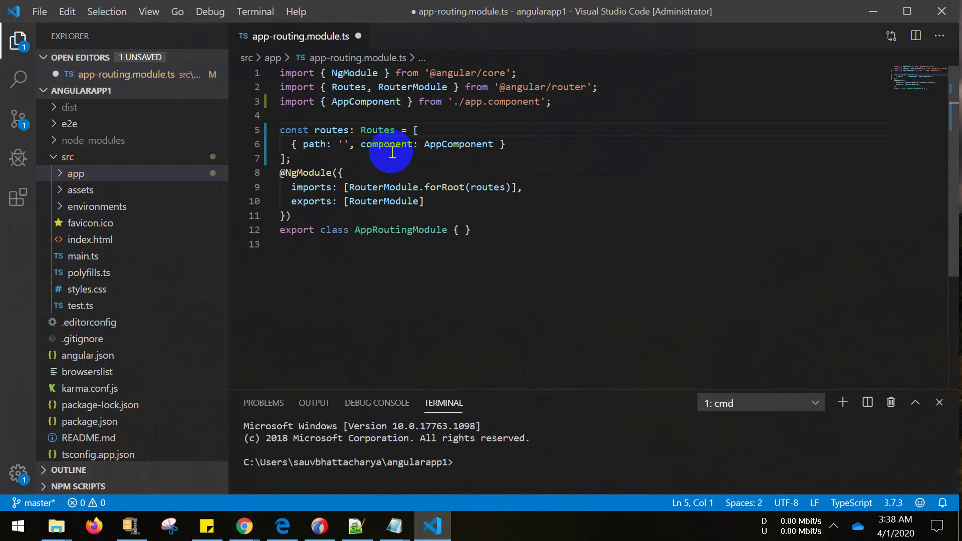
{"action": "key", "text": "Down"}
{"action": "key", "text": "Down"}
{"action": "key", "text": "Right"}
{"action": "key", "text": "Right"}
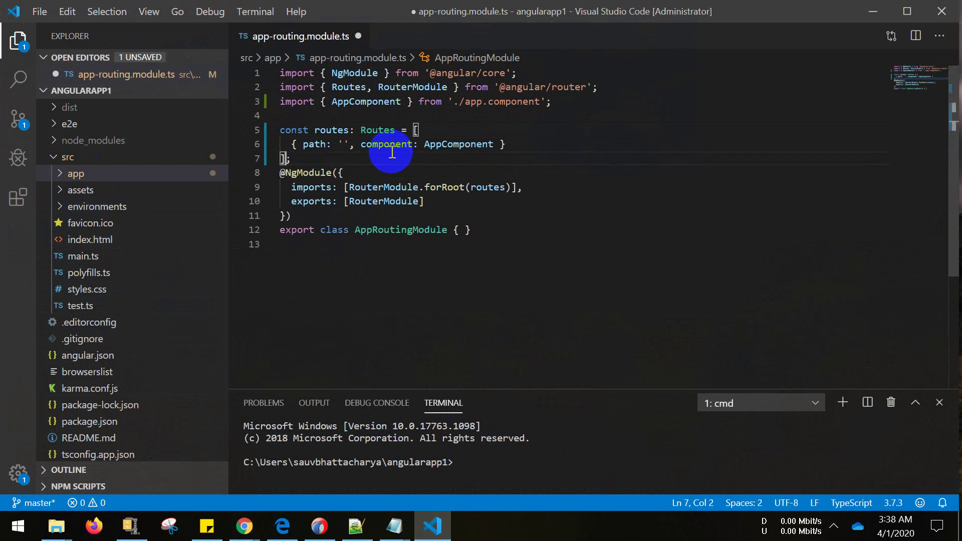
{"action": "key", "text": "Up"}
{"action": "key", "text": "Return"}
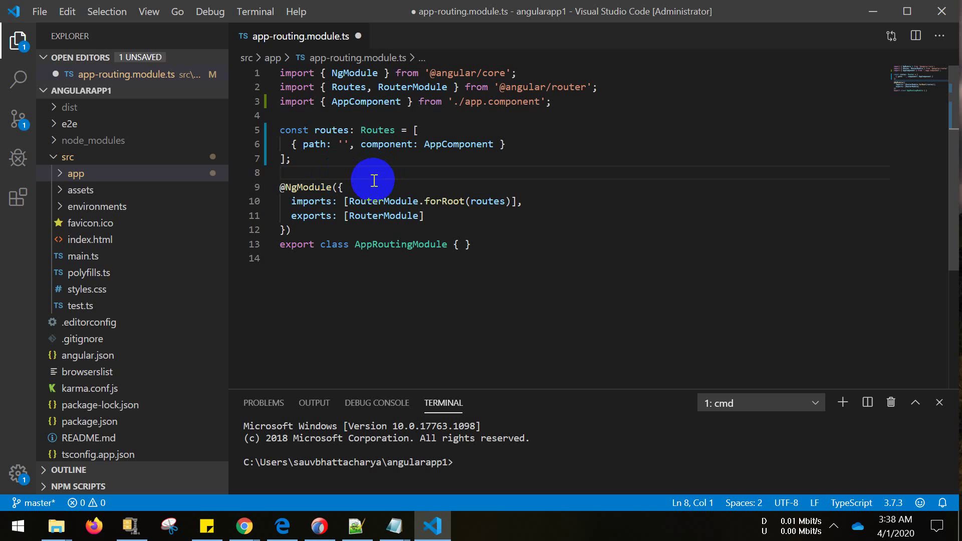
{"action": "left_click", "coordinate": [610, 293]}
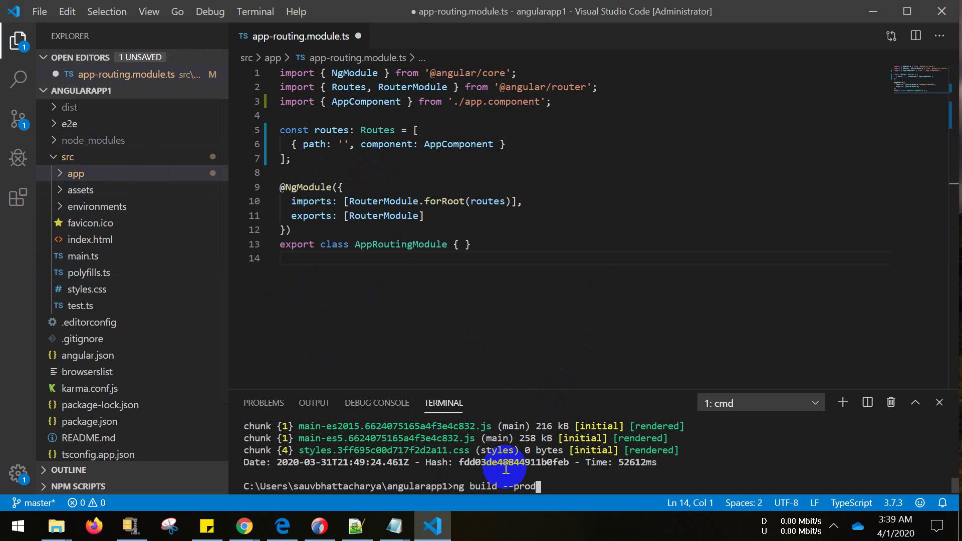
{"action": "key", "text": "Return"}
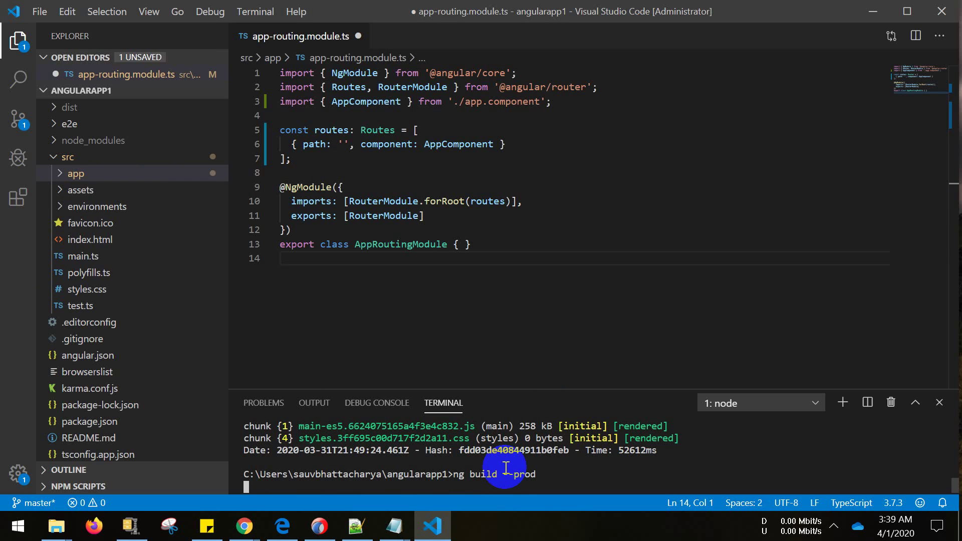
{"action": "left_click", "coordinate": [56, 527]}
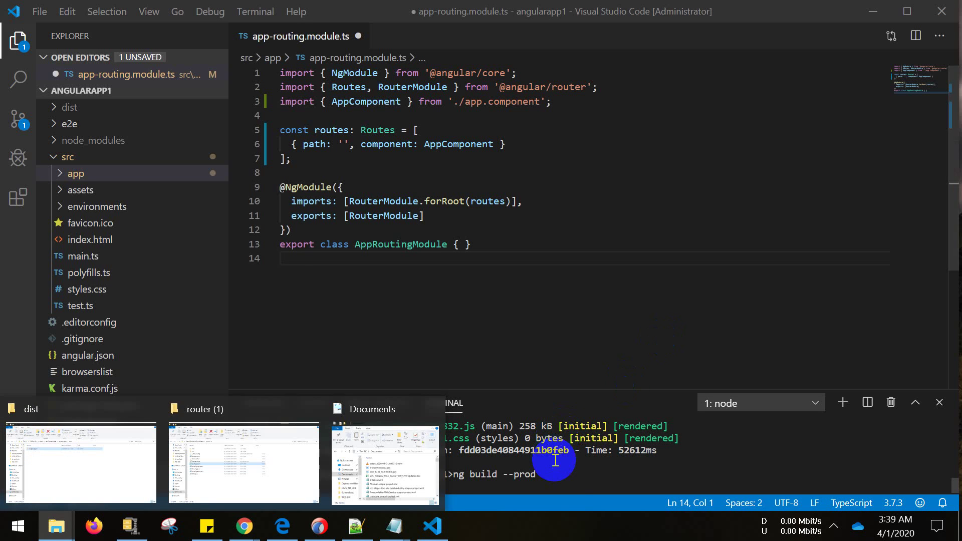
{"action": "left_click", "coordinate": [571, 491]}
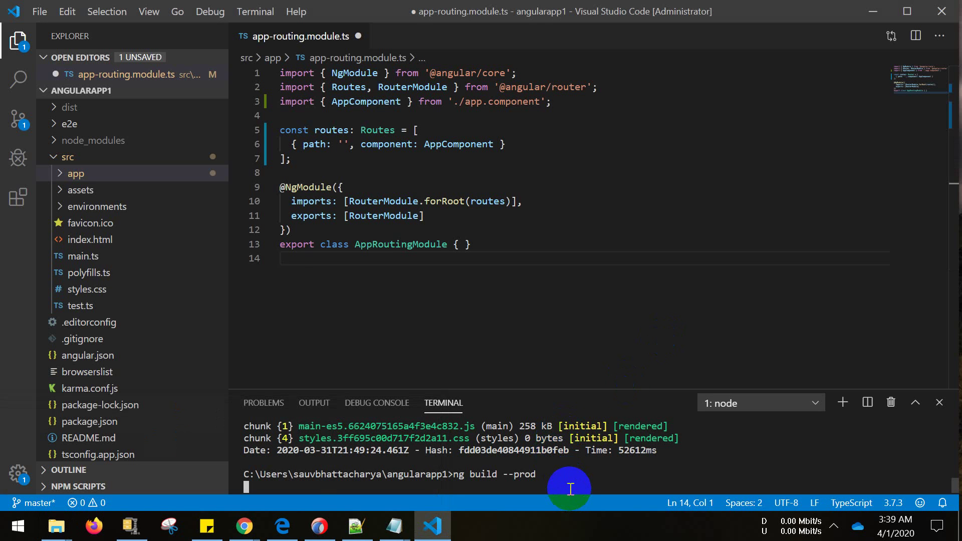
Switch to File Explorer and open the angularapp1 project folder inside the user's profile folder.
{"action": "key", "text": "alt+Tab"}
{"action": "left_click", "coordinate": [265, 117]}
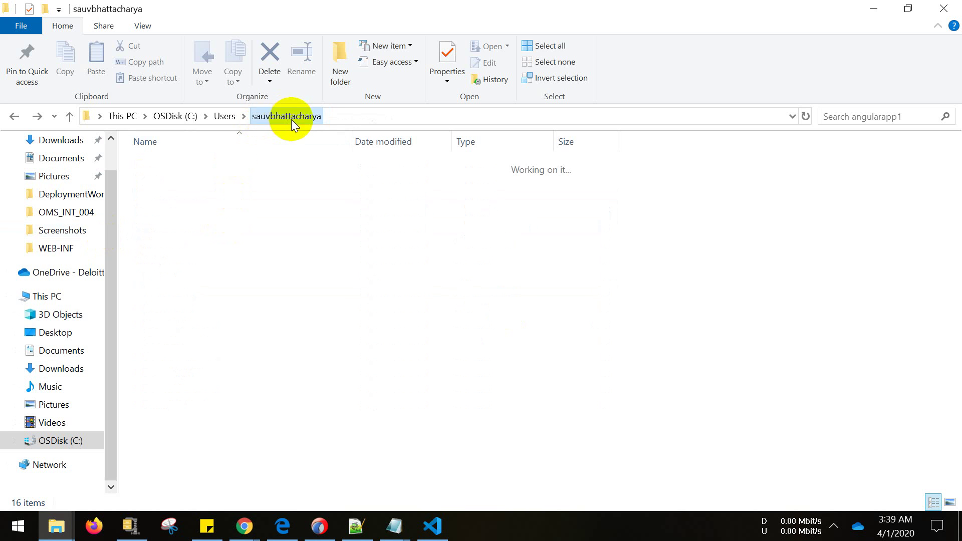
{"action": "double_click", "coordinate": [189, 405]}
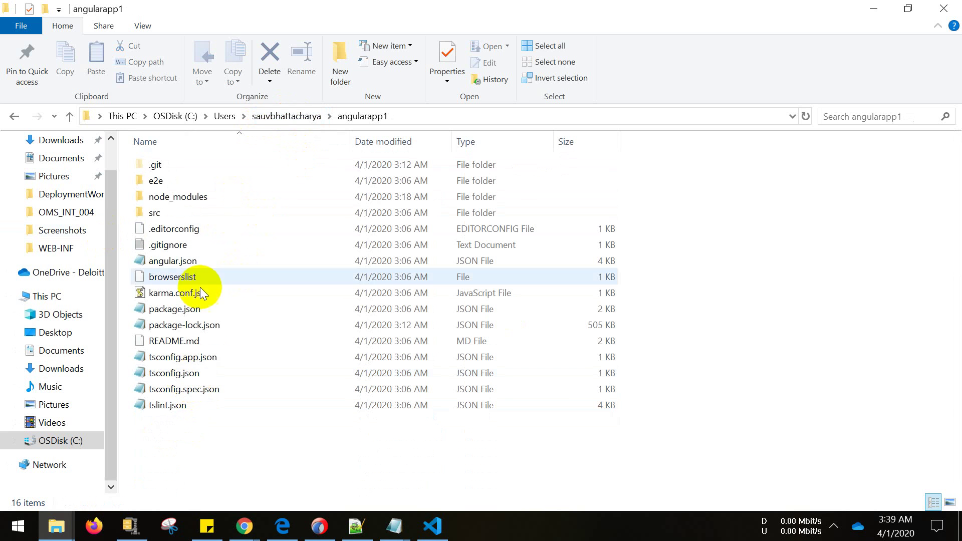
Return to Visual Studio Code and run the production build of angularapp1 with ng build --prod in the terminal.
{"action": "left_click", "coordinate": [432, 526]}
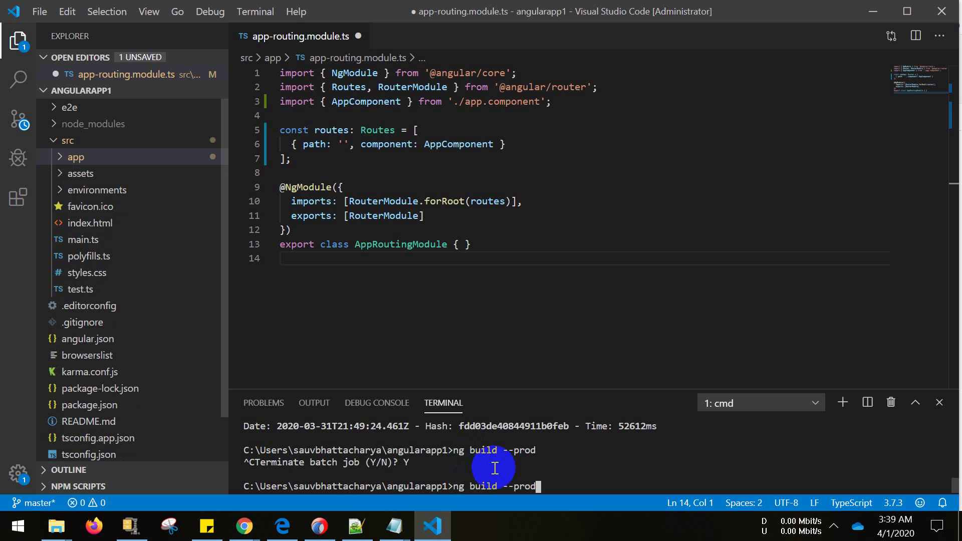
{"action": "key", "text": "Return"}
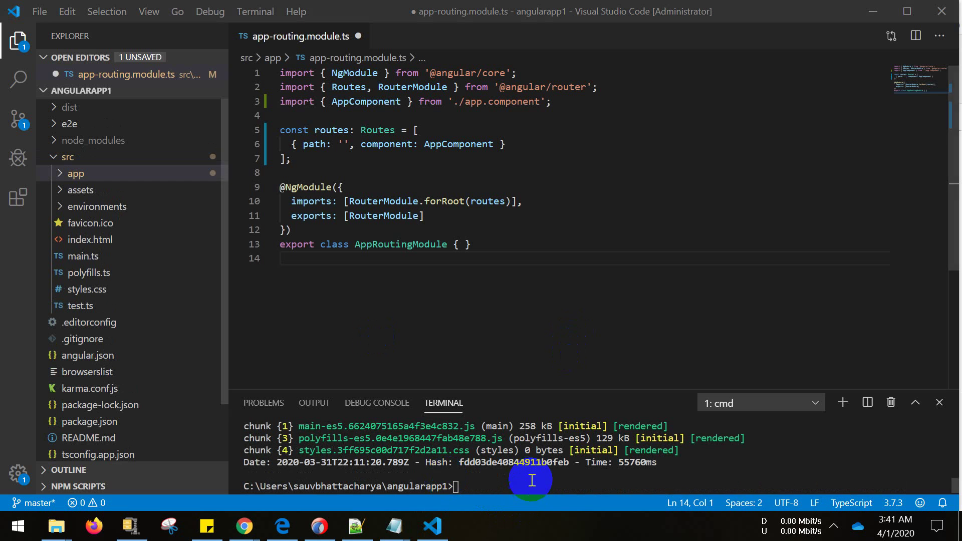
Switch to File Explorer and open the build output folder dist\angularapp1 in the project folder.
{"action": "left_click", "coordinate": [57, 526]}
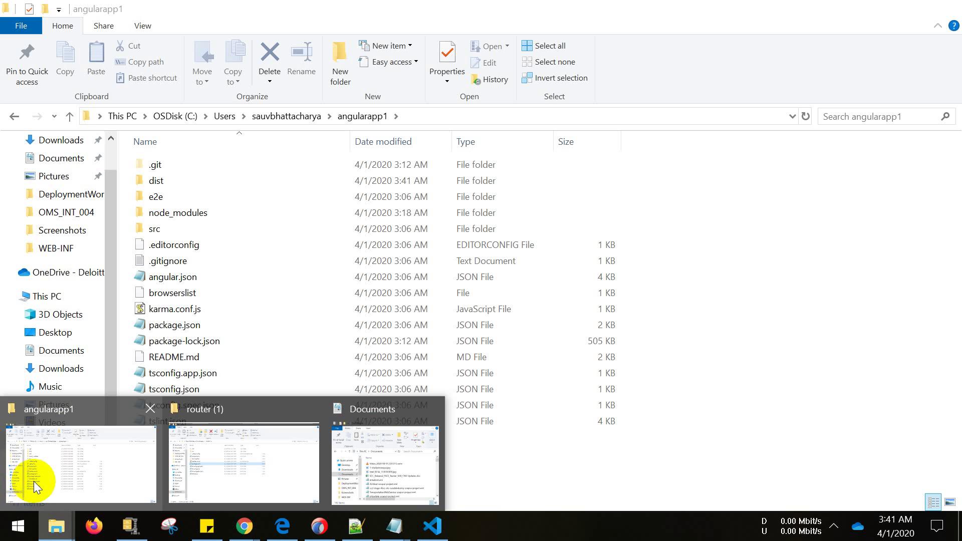
{"action": "left_click", "coordinate": [34, 481]}
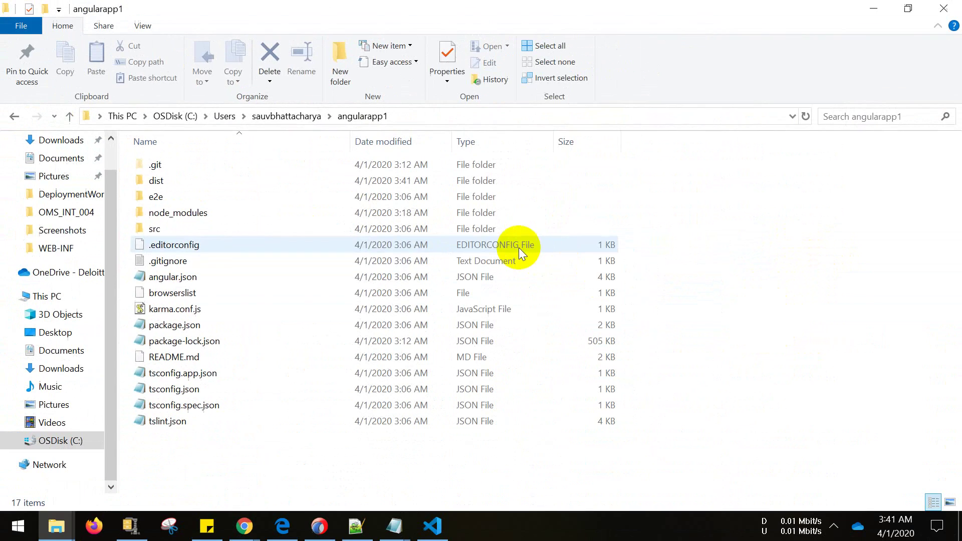
{"action": "double_click", "coordinate": [170, 184]}
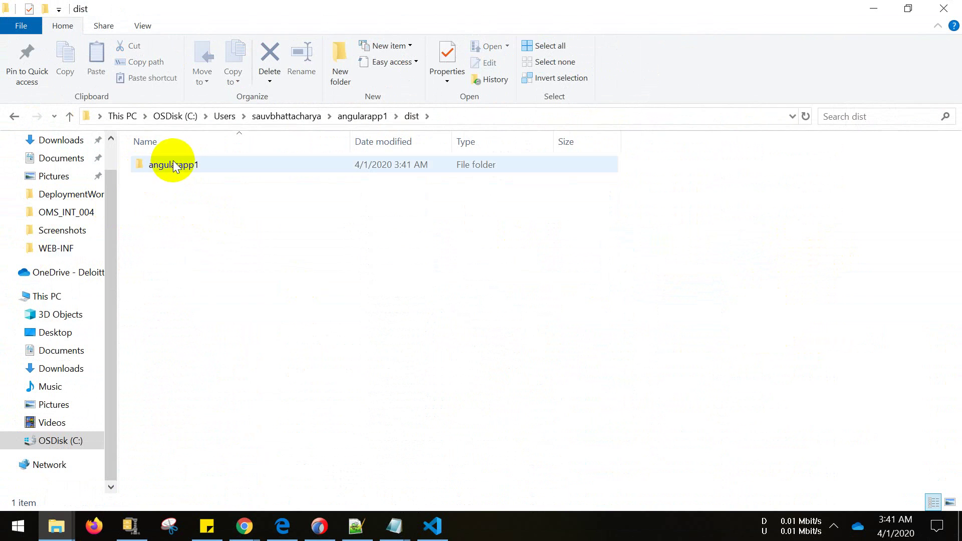
{"action": "double_click", "coordinate": [172, 169]}
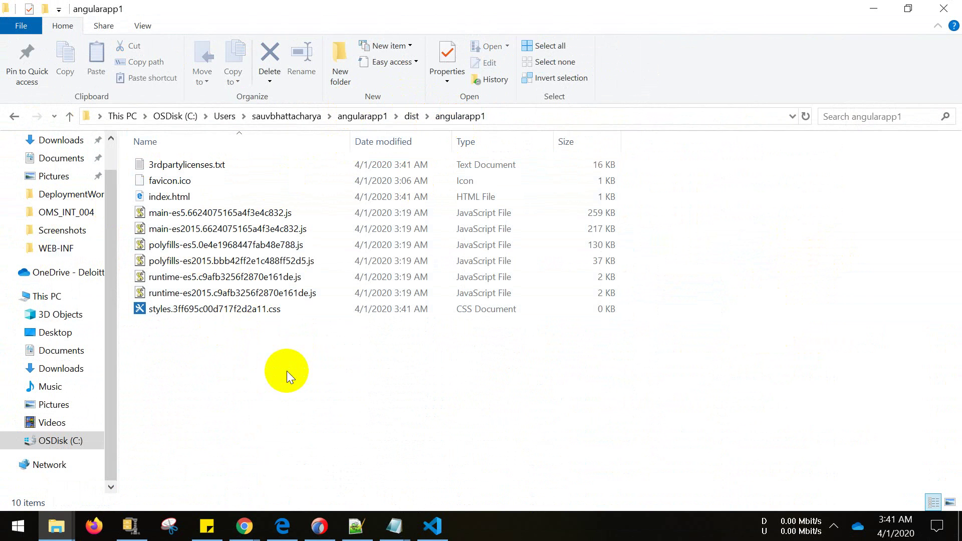
Copy the WEB-INF folder from the desktop into the dist\angularapp1 build output folder.
{"action": "key", "text": "super+d"}
{"action": "key", "text": "super+d"}
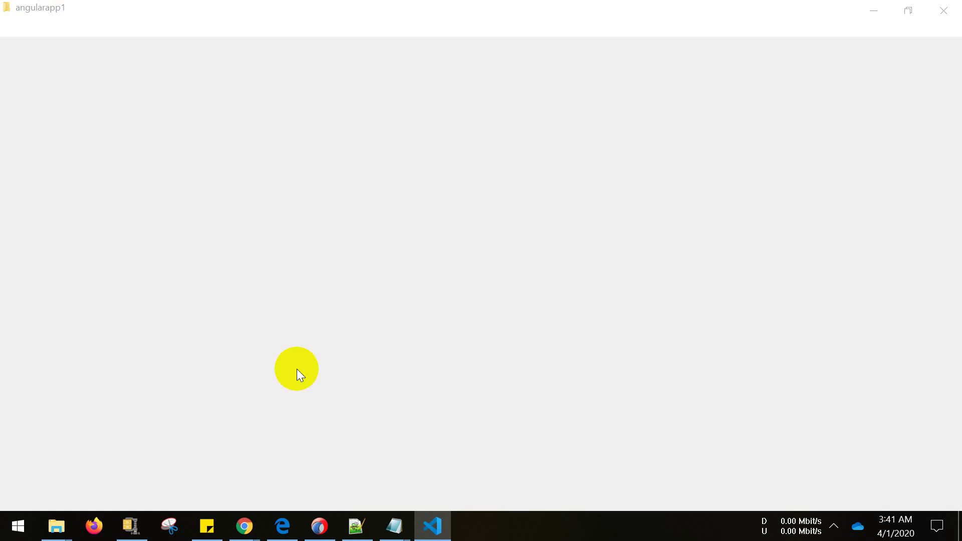
{"action": "key", "text": "alt+Tab"}
{"action": "key", "text": "alt+Tab"}
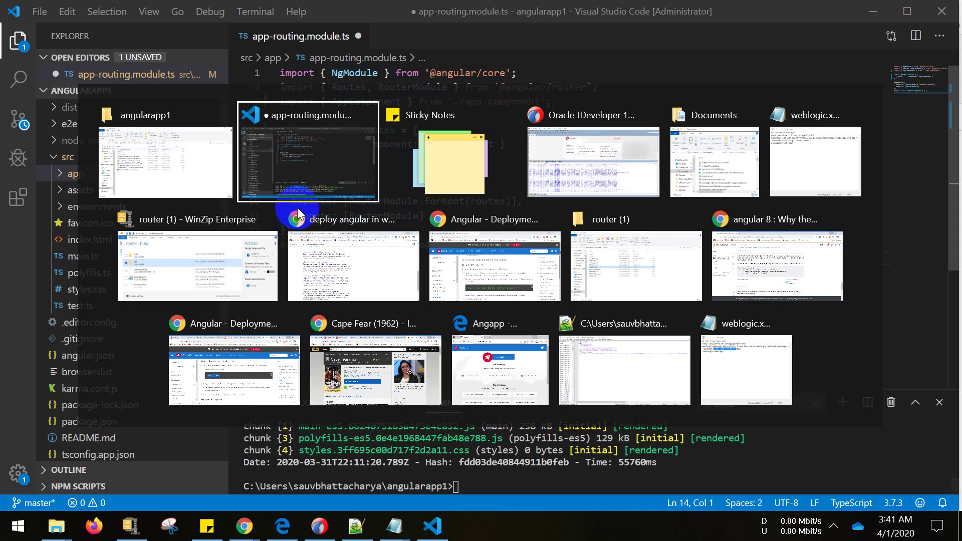
{"action": "key", "text": "alt+shift+Tab"}
{"action": "left_click_drag", "start_coordinate": [375, 387], "coordinate": [175, 151]}
{"action": "left_click", "coordinate": [679, 387]}
{"action": "left_click_drag", "start_coordinate": [695, 441], "coordinate": [241, 163]}
{"action": "left_click", "coordinate": [344, 398]}
{"action": "left_click_drag", "start_coordinate": [666, 365], "coordinate": [308, 160]}
{"action": "left_click", "coordinate": [358, 362]}
{"action": "key", "text": "super+d"}
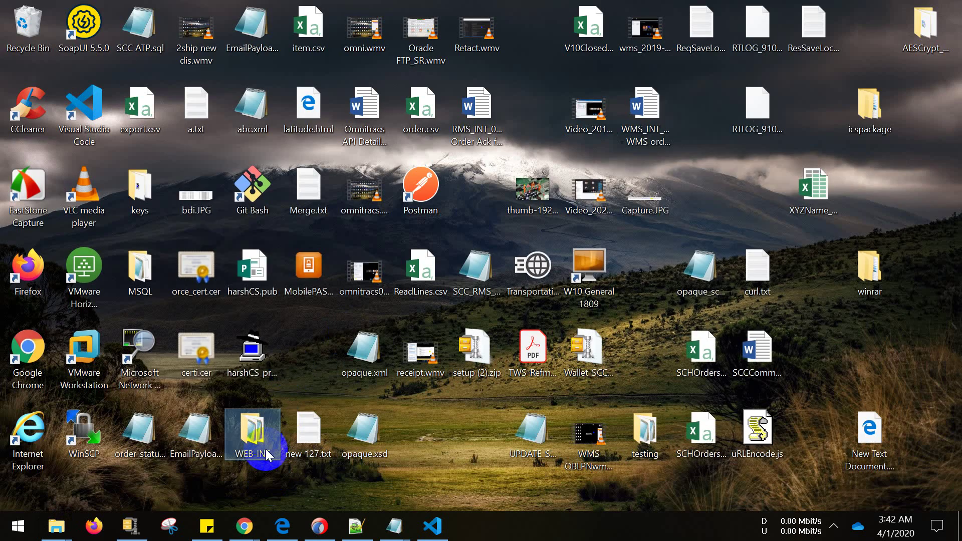
{"action": "key", "text": "super+d"}
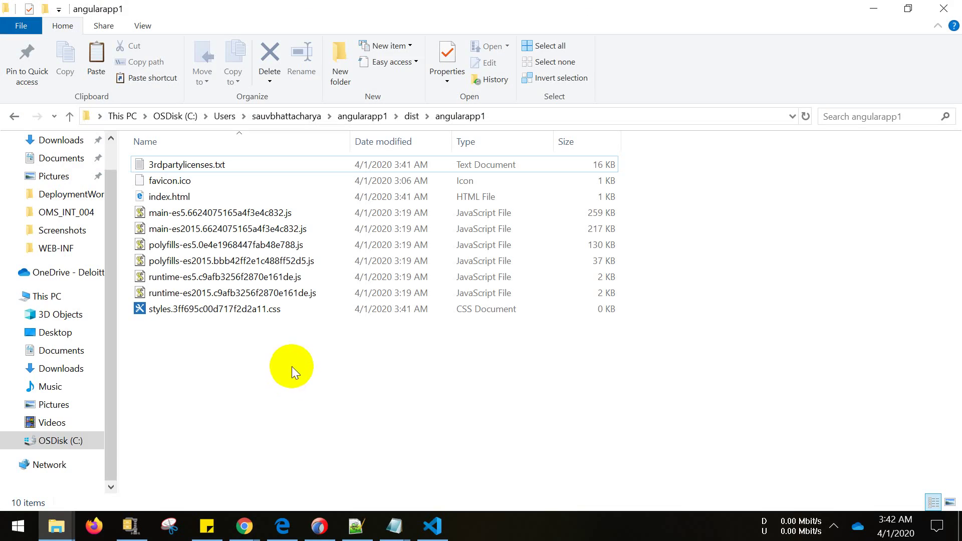
{"action": "key", "text": "ctrl+v"}
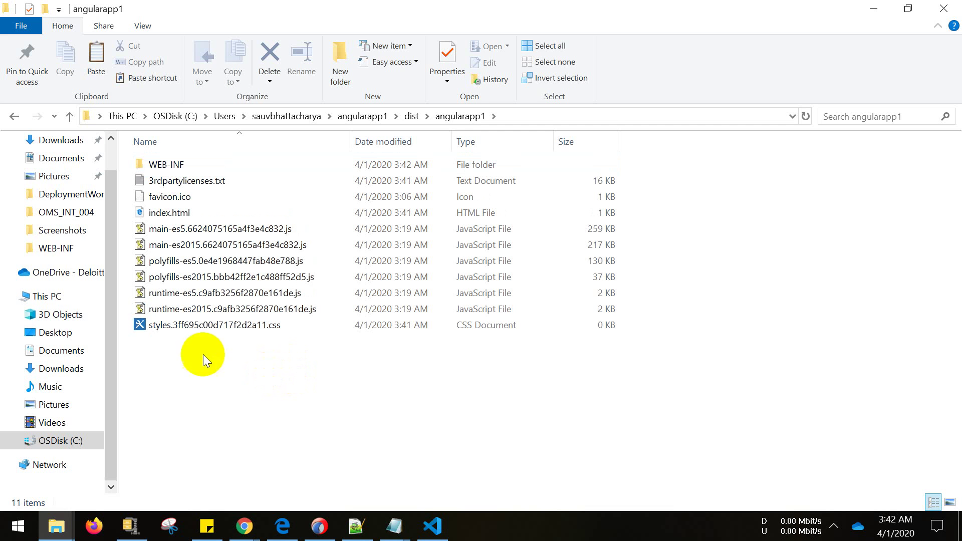
Open the copied WEB-INF folder and examine the context-root setting in weblogic.xml, then close the file.
{"action": "double_click", "coordinate": [198, 161]}
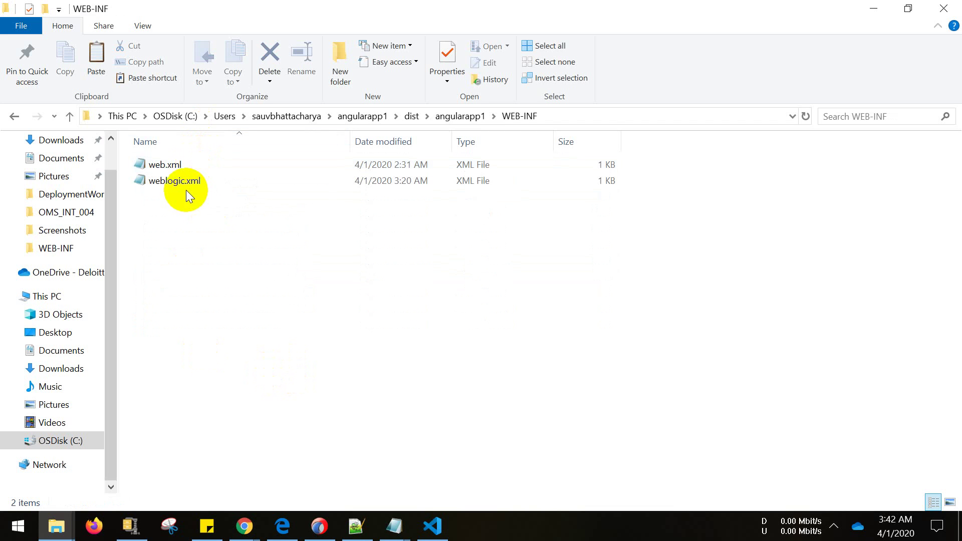
{"action": "left_click_drag", "start_coordinate": [201, 215], "coordinate": [155, 128]}
{"action": "left_click", "coordinate": [176, 167]}
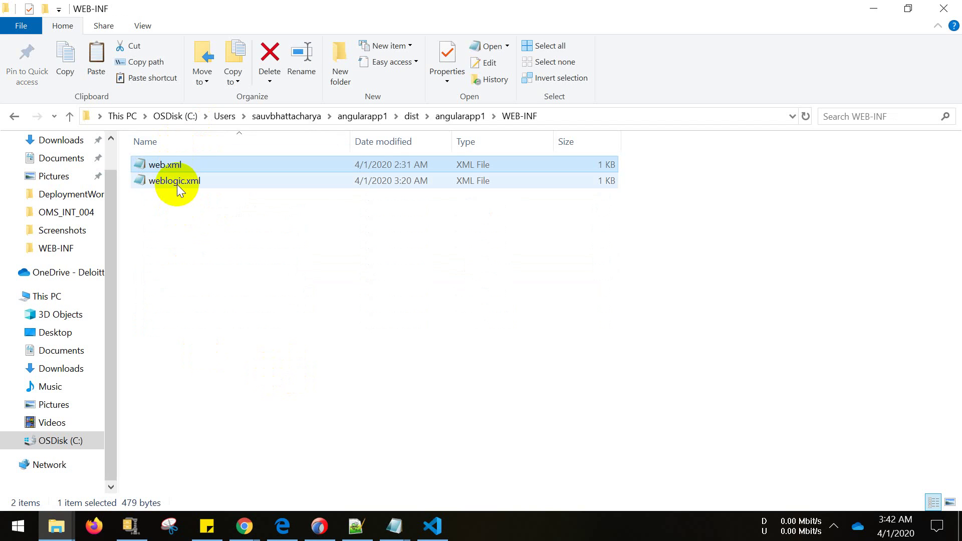
{"action": "left_click", "coordinate": [176, 185]}
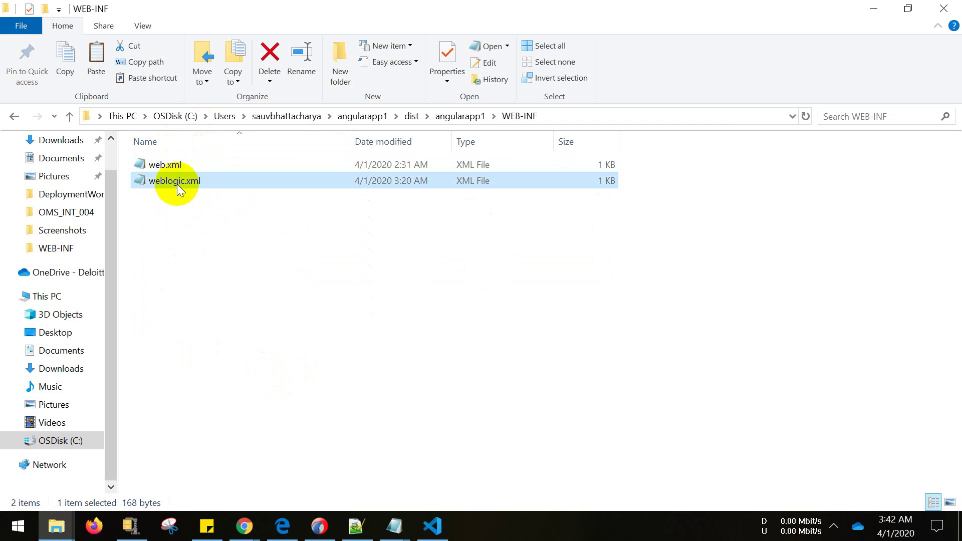
{"action": "double_click", "coordinate": [176, 185]}
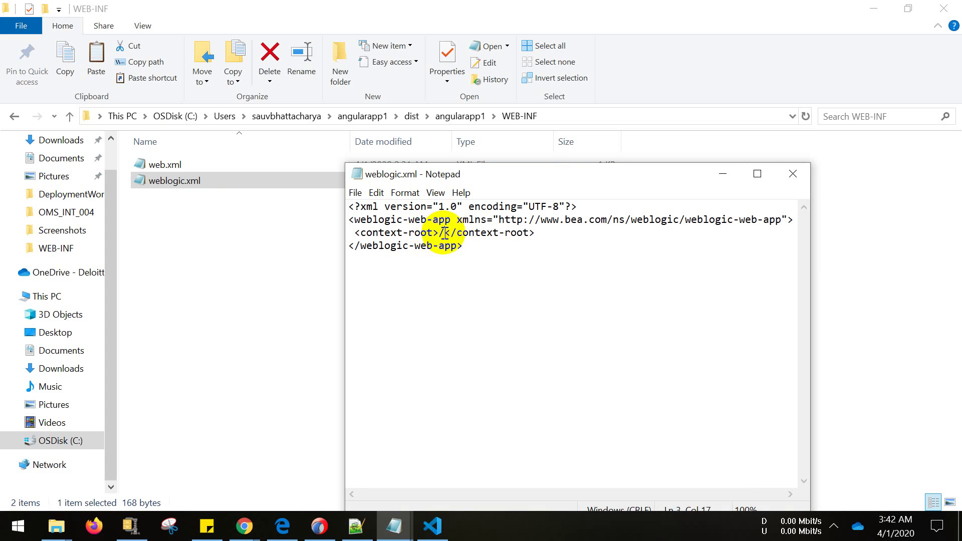
{"action": "left_click", "coordinate": [797, 170]}
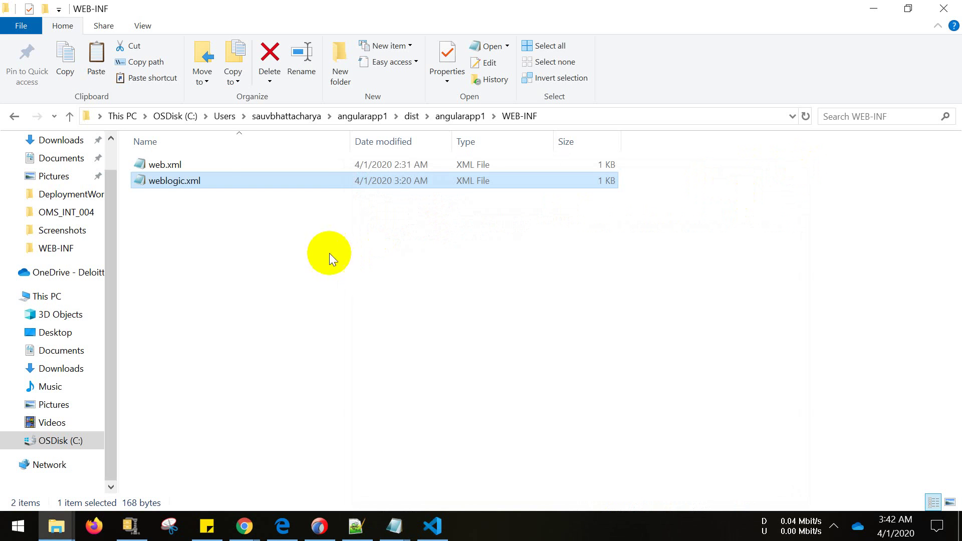
Open web.xml from the WEB-INF folder, examine its welcome-file entry and close the file.
{"action": "double_click", "coordinate": [199, 165]}
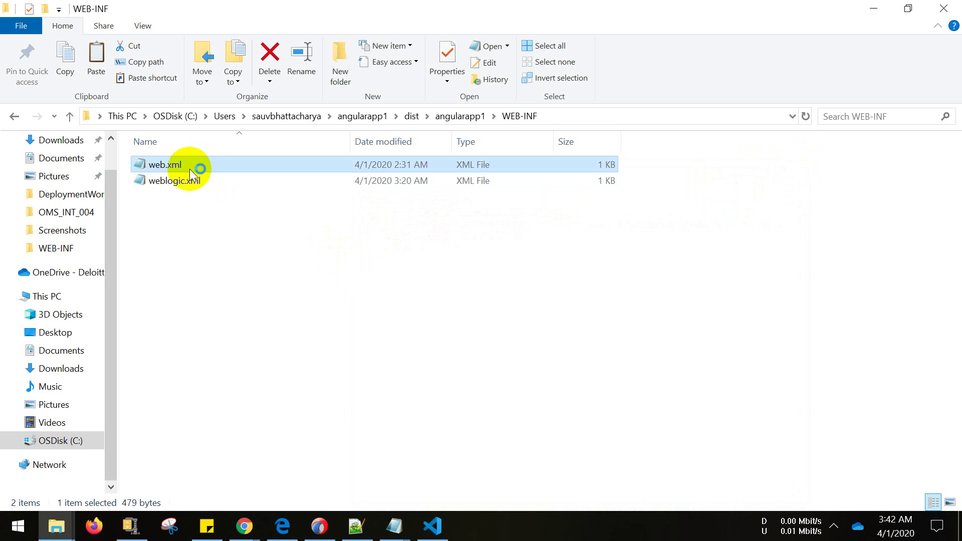
{"action": "left_click_drag", "start_coordinate": [445, 259], "coordinate": [505, 259]}
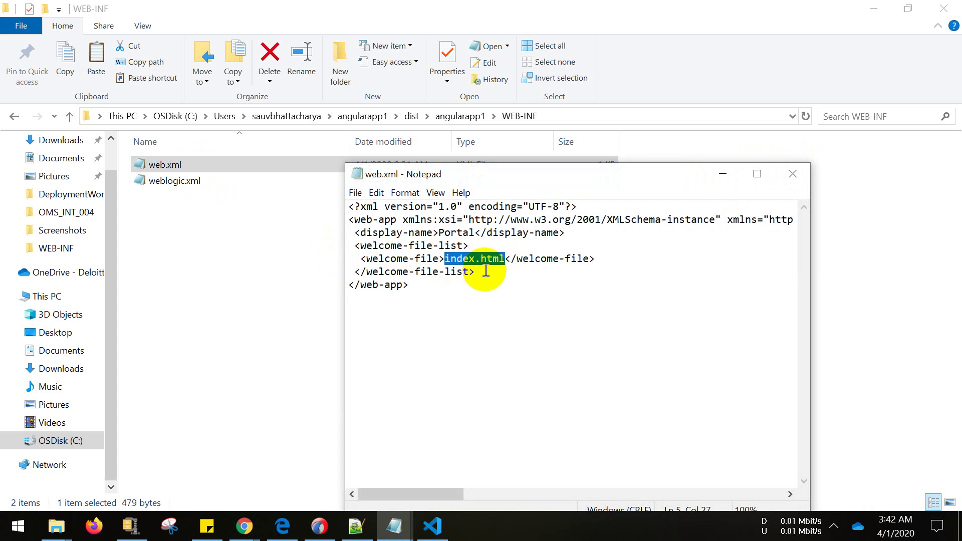
{"action": "double_click", "coordinate": [474, 259]}
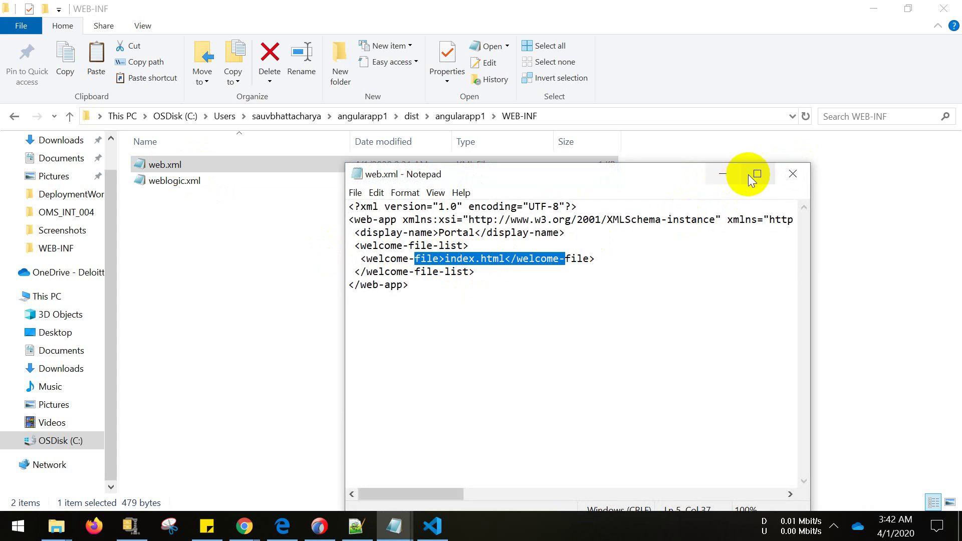
{"action": "left_click", "coordinate": [787, 176]}
Locate index.html in the build output folder, then reopen web.xml in WEB-INF to check its welcome-file reference.
{"action": "left_click", "coordinate": [14, 116]}
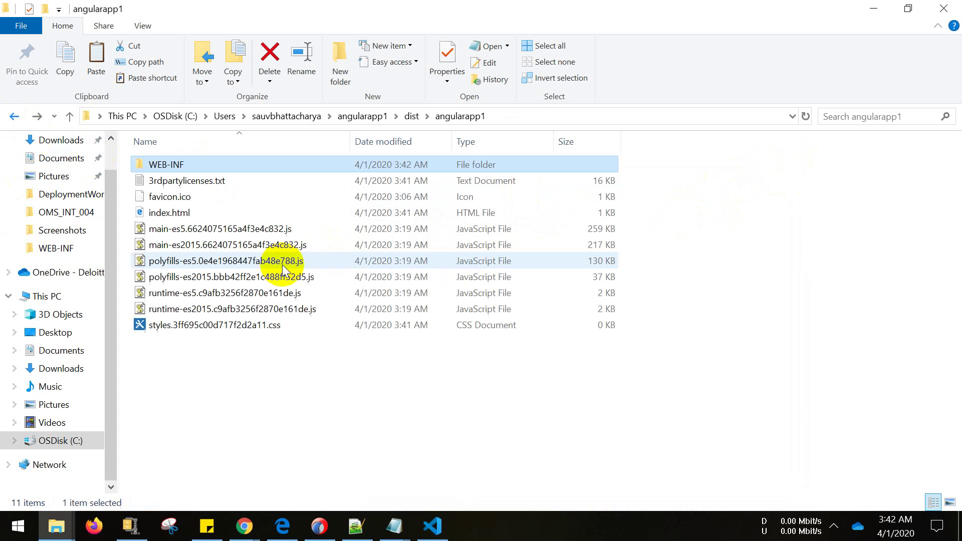
{"action": "left_click", "coordinate": [191, 216]}
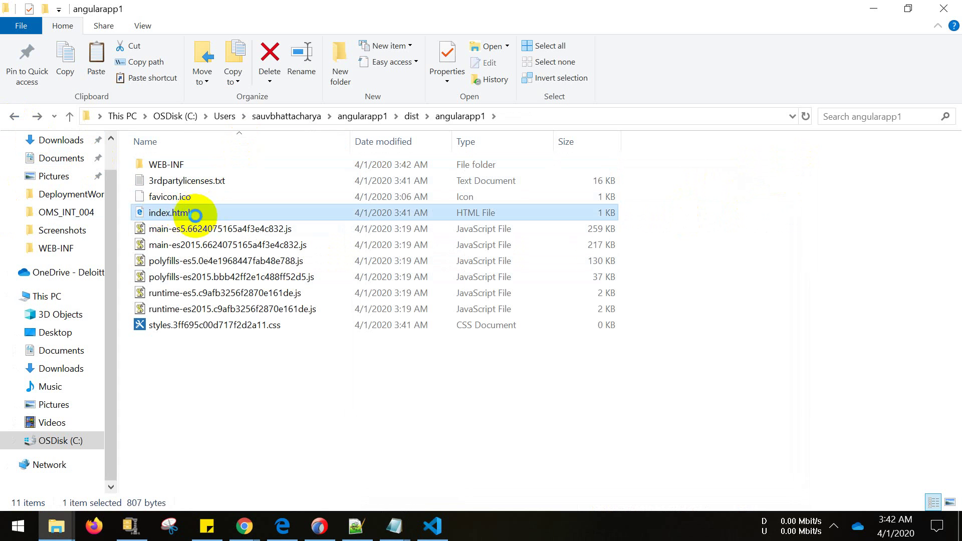
{"action": "double_click", "coordinate": [172, 164]}
{"action": "left_click", "coordinate": [180, 167]}
{"action": "double_click", "coordinate": [179, 165]}
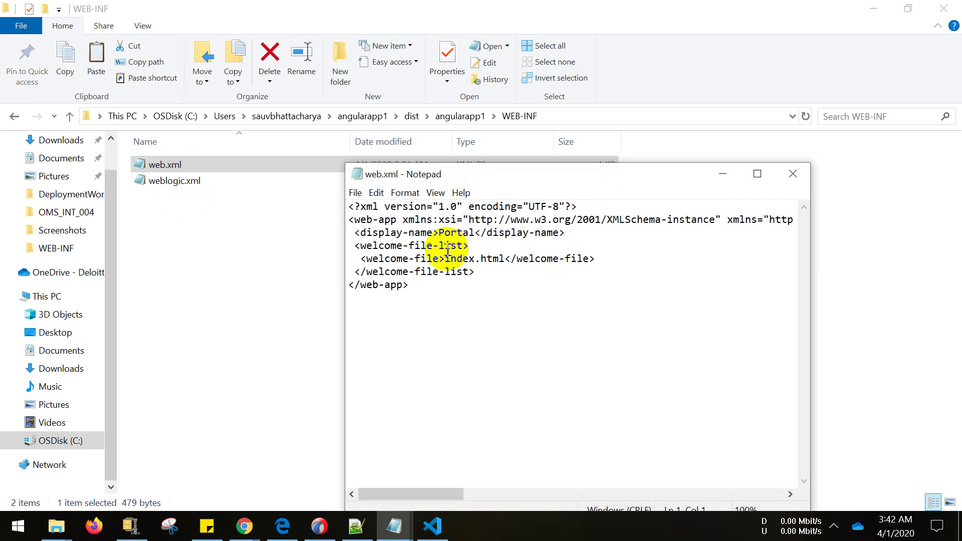
Examine the index.html welcome-file entry in web.xml and the context-root in weblogic.xml, close both files and return to the build output folder.
{"action": "left_click_drag", "start_coordinate": [446, 257], "coordinate": [505, 258]}
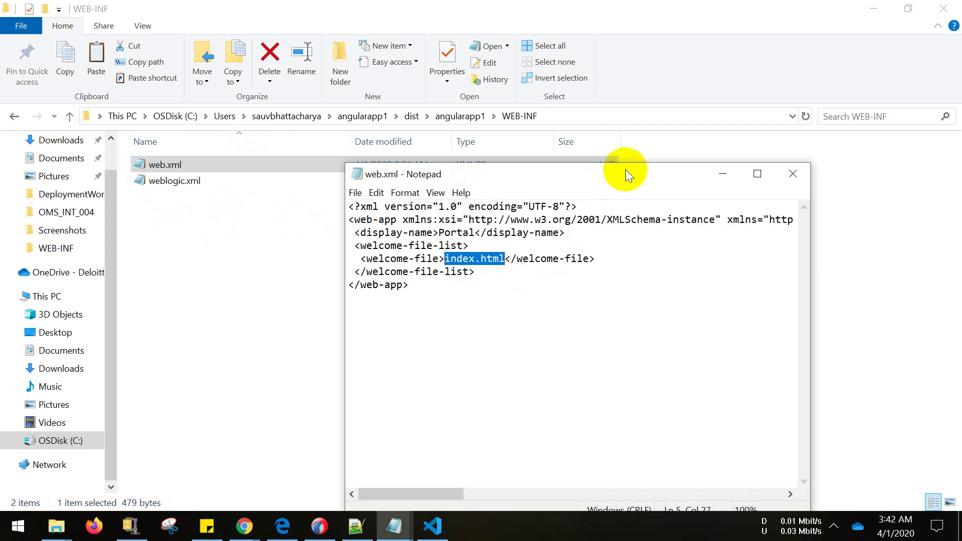
{"action": "left_click", "coordinate": [805, 182]}
{"action": "double_click", "coordinate": [218, 182]}
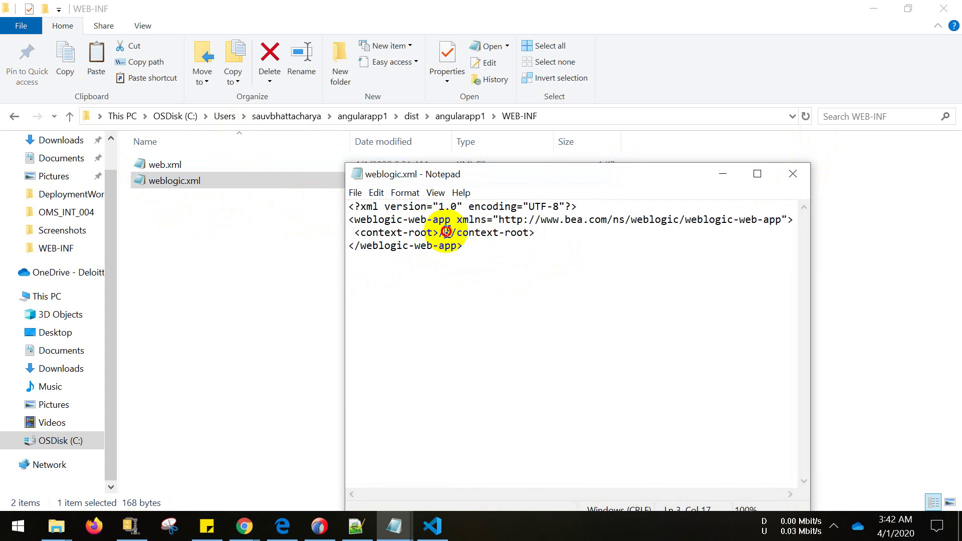
{"action": "left_click", "coordinate": [793, 173]}
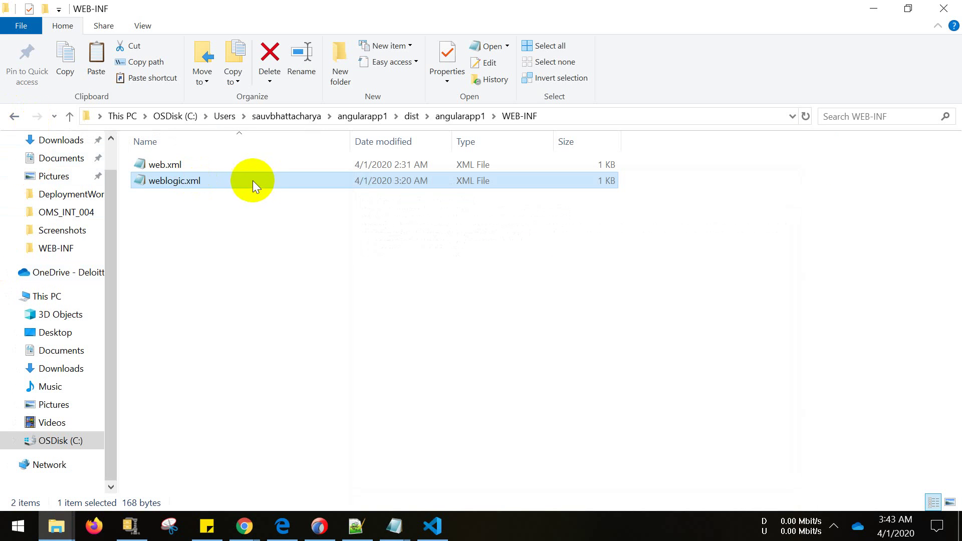
{"action": "left_click", "coordinate": [11, 112]}
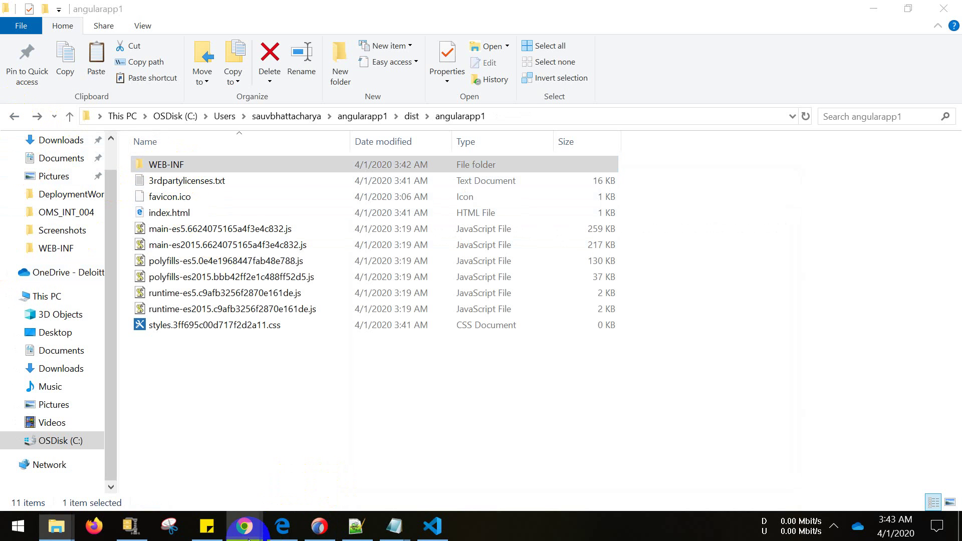
Switch to the WebLogic Server Administration Console in Chrome and open its Deployments list from the home page.
{"action": "mouse_move", "coordinate": [245, 527]}
{"action": "mouse_move", "coordinate": [96, 480]}
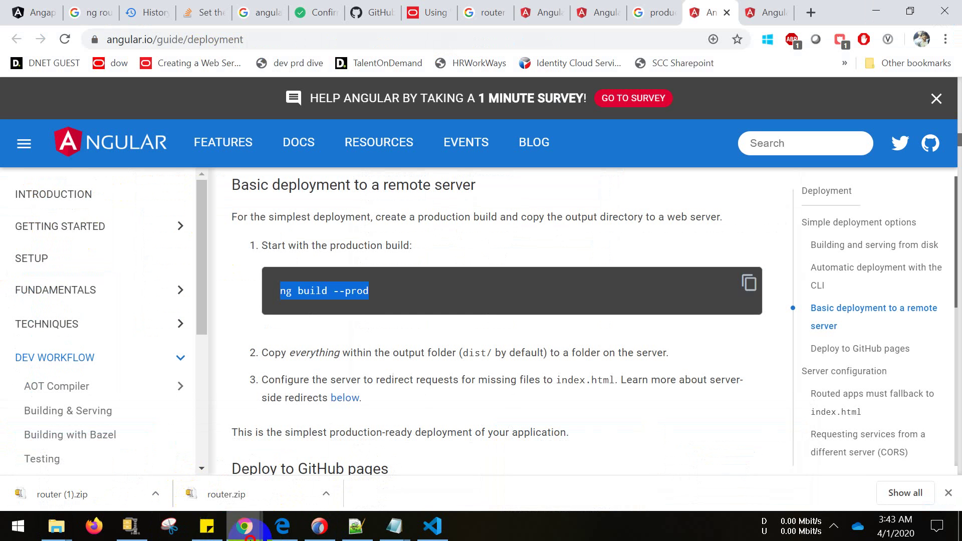
{"action": "mouse_move", "coordinate": [422, 444]}
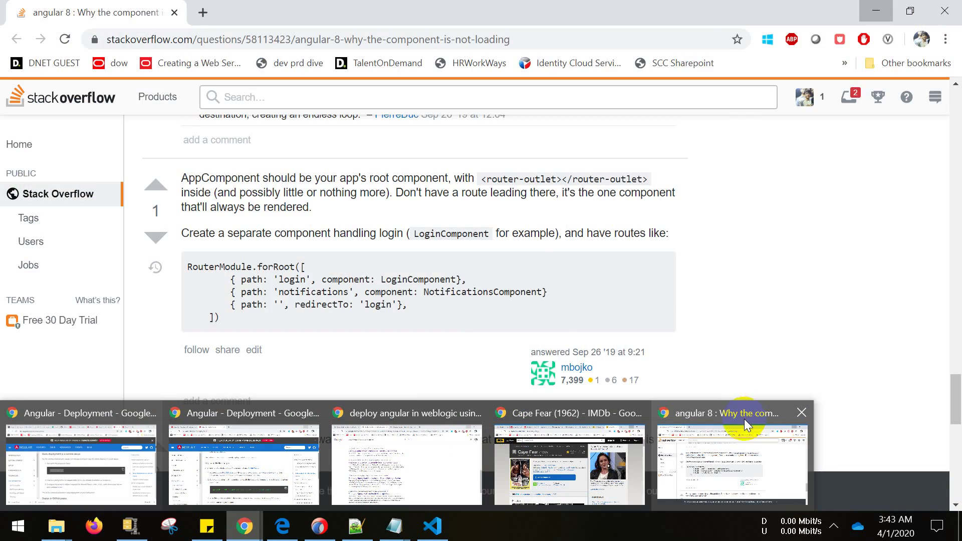
{"action": "mouse_move", "coordinate": [563, 462]}
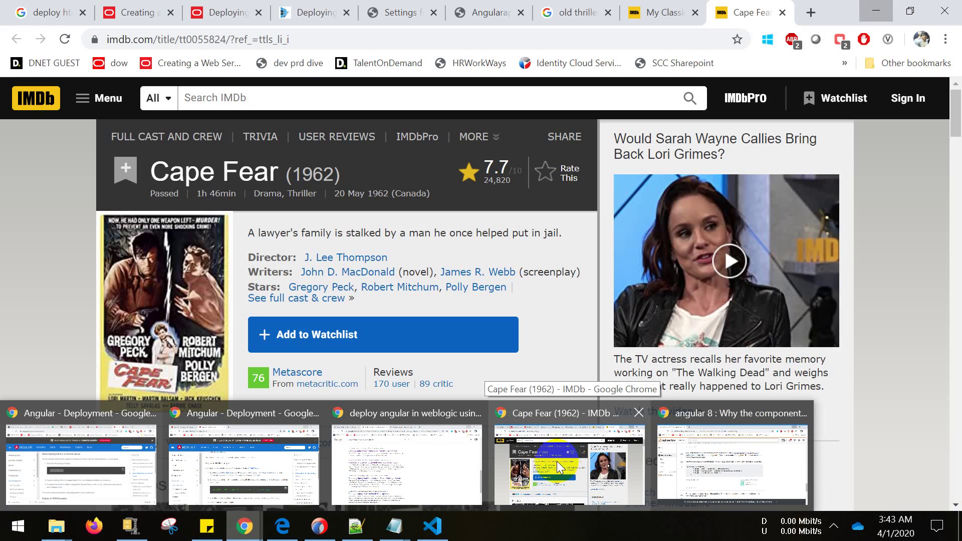
{"action": "left_click", "coordinate": [557, 461]}
{"action": "left_click", "coordinate": [395, 15]}
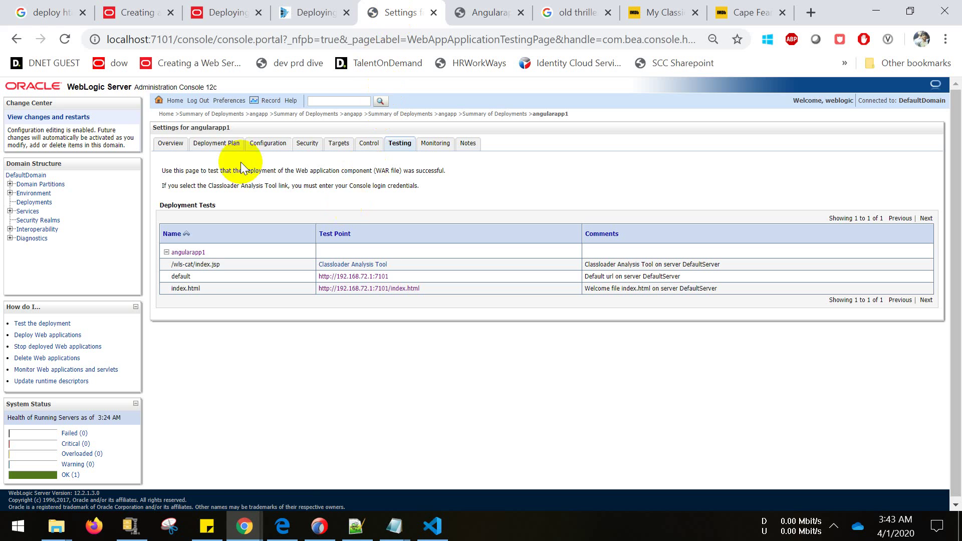
{"action": "left_click", "coordinate": [167, 114]}
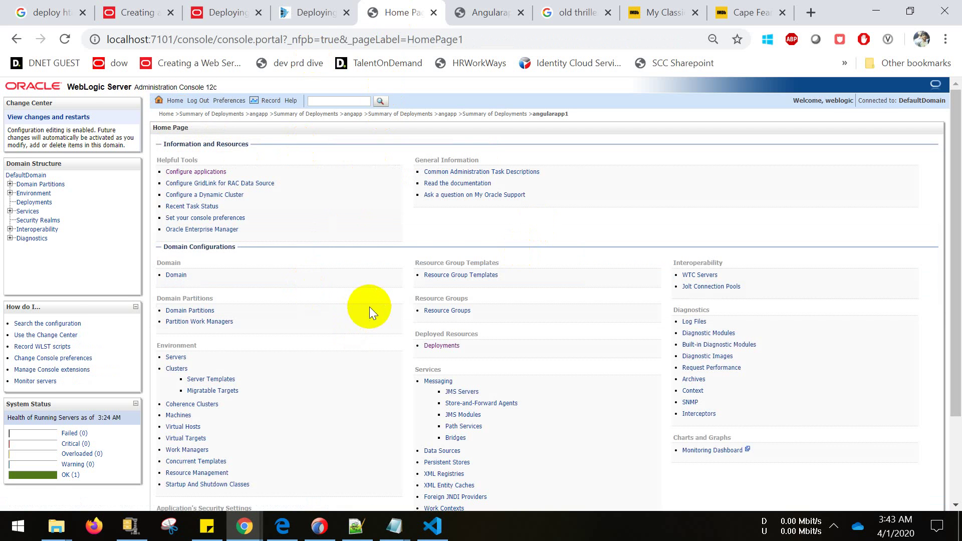
{"action": "scroll", "coordinate": [368, 311], "scroll_direction": "down", "scroll_amount": 2}
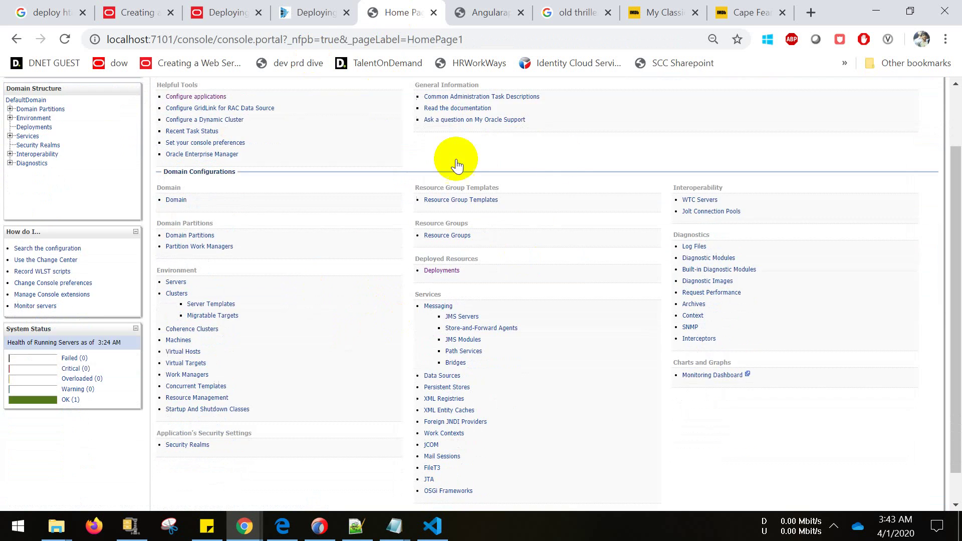
{"action": "left_click", "coordinate": [452, 273]}
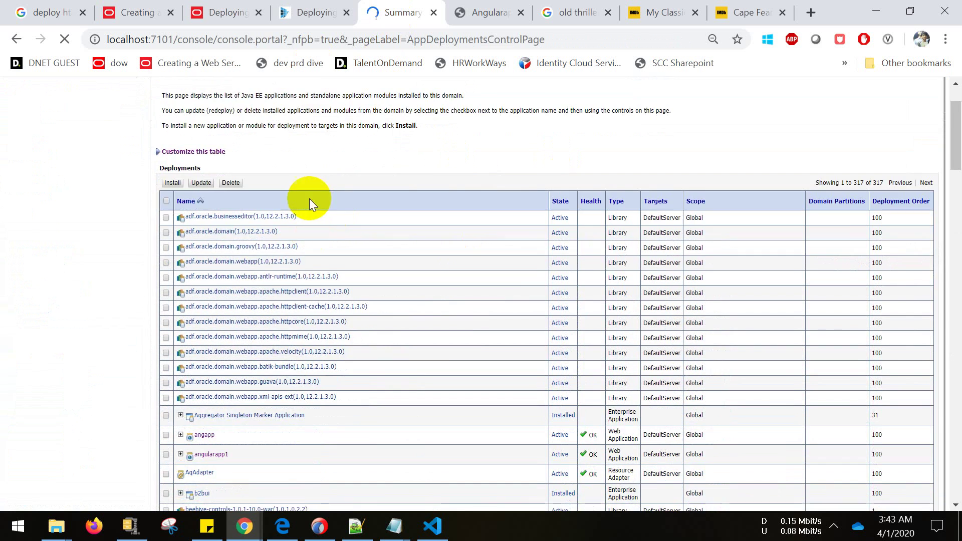
Delete the existing angularapp1 web application from the WebLogic deployments.
{"action": "scroll", "coordinate": [274, 233], "scroll_direction": "down", "scroll_amount": 3}
{"action": "scroll", "coordinate": [223, 318], "scroll_direction": "down", "scroll_amount": 3}
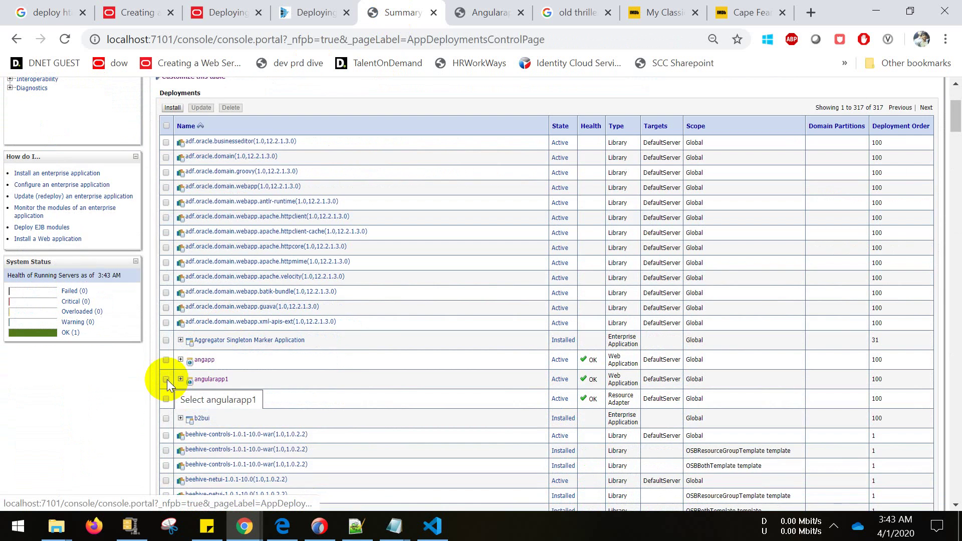
{"action": "scroll", "coordinate": [170, 371], "scroll_direction": "up", "scroll_amount": 2}
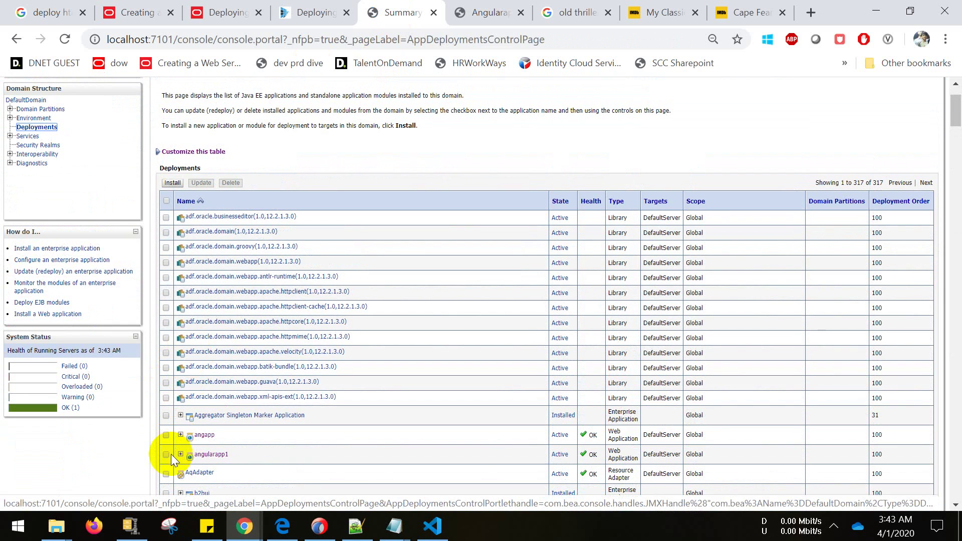
{"action": "left_click", "coordinate": [166, 454]}
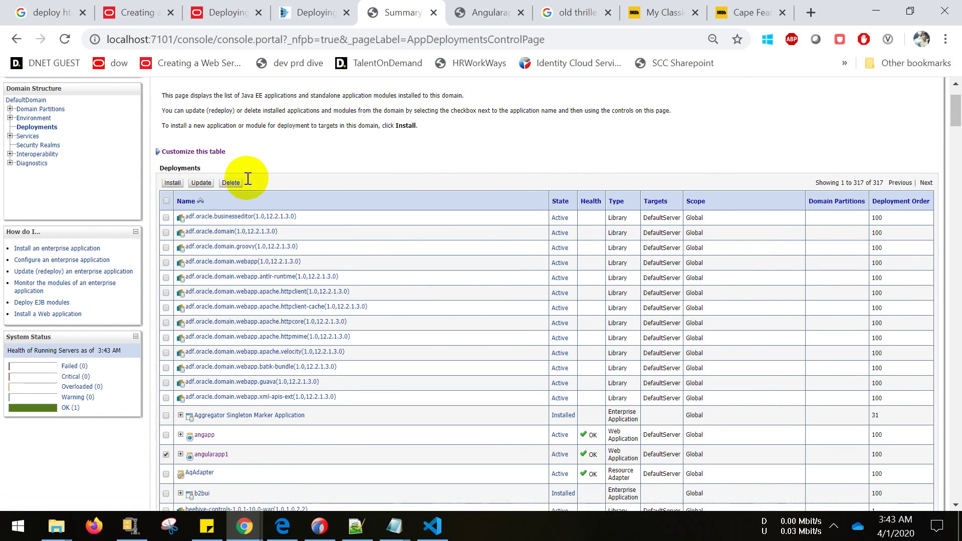
{"action": "left_click", "coordinate": [236, 184]}
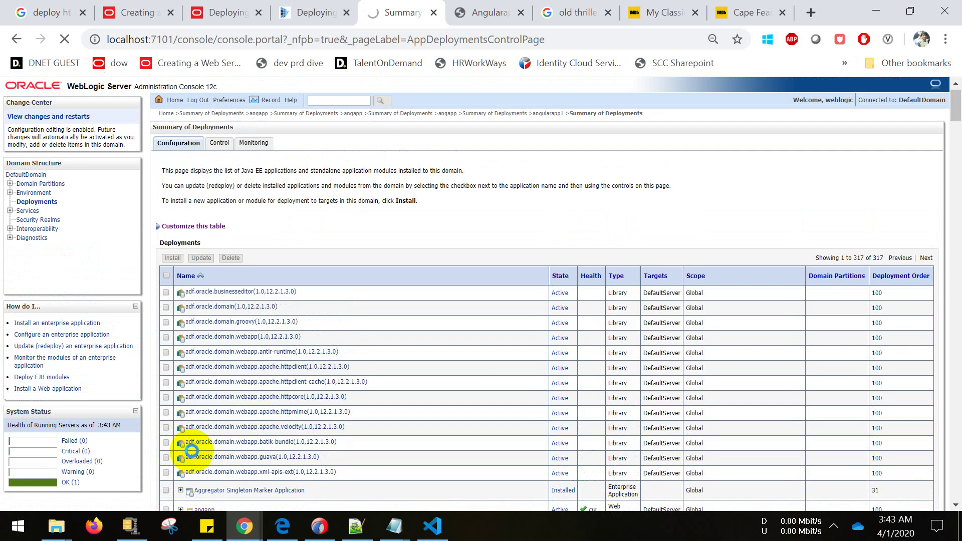
{"action": "scroll", "coordinate": [194, 446], "scroll_direction": "down", "scroll_amount": 2}
{"action": "scroll", "coordinate": [195, 447], "scroll_direction": "down", "scroll_amount": 1}
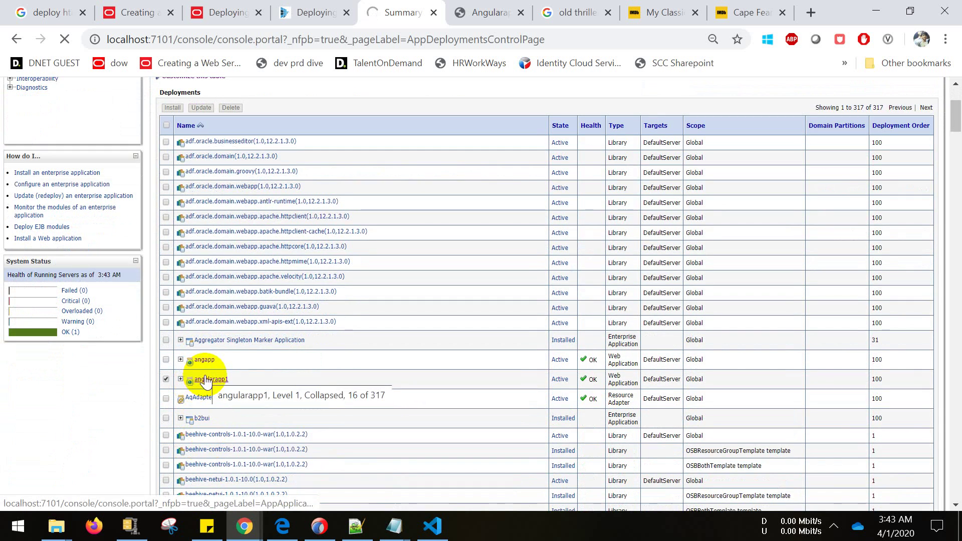
{"action": "left_click", "coordinate": [206, 380]}
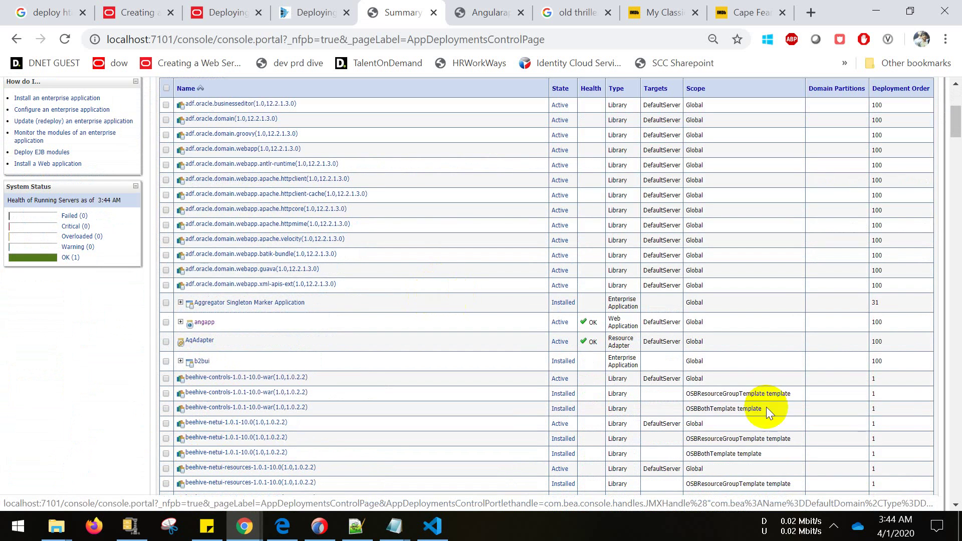
{"action": "left_click", "coordinate": [834, 526]}
{"action": "left_click", "coordinate": [537, 527]}
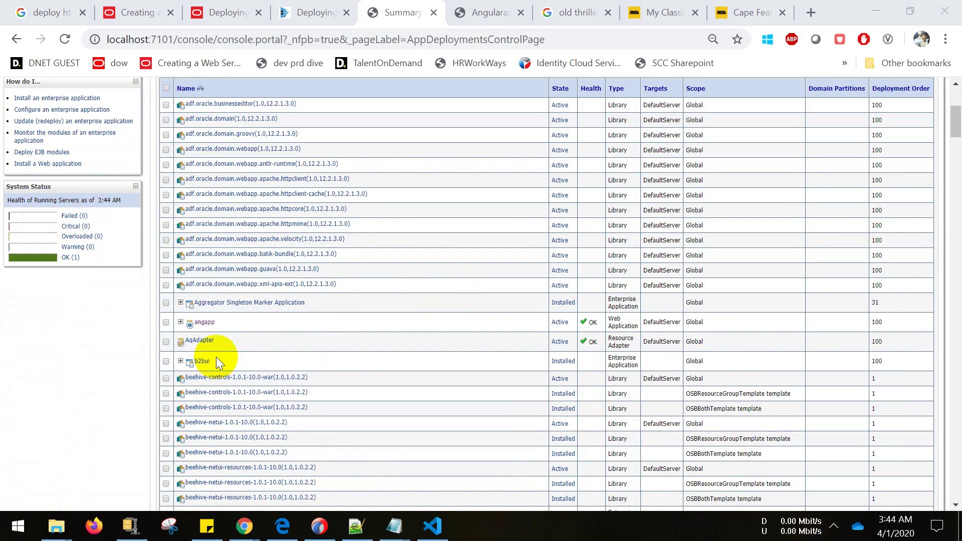
Start installing a new deployment and set the browsing location to the root of the C: drive.
{"action": "scroll", "coordinate": [202, 348], "scroll_direction": "up", "scroll_amount": 5}
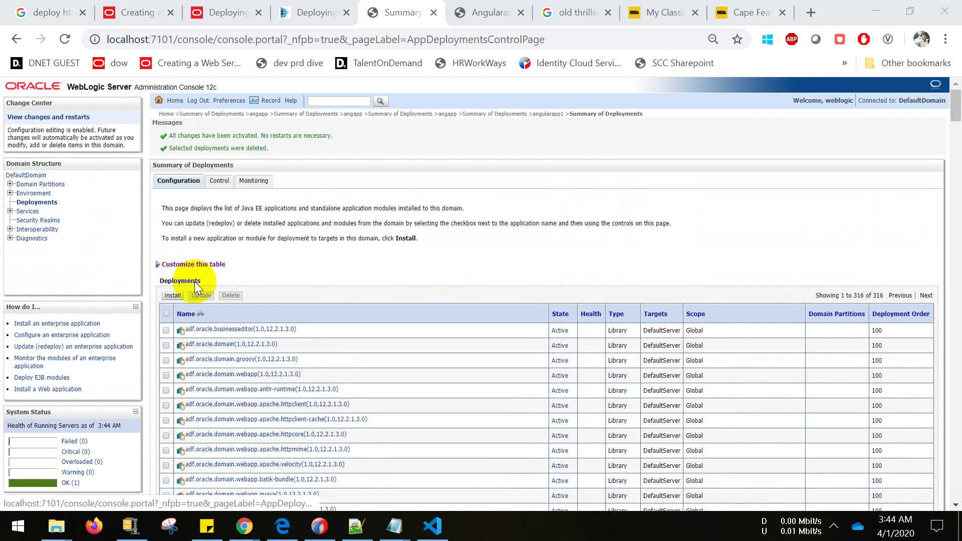
{"action": "left_click", "coordinate": [172, 296]}
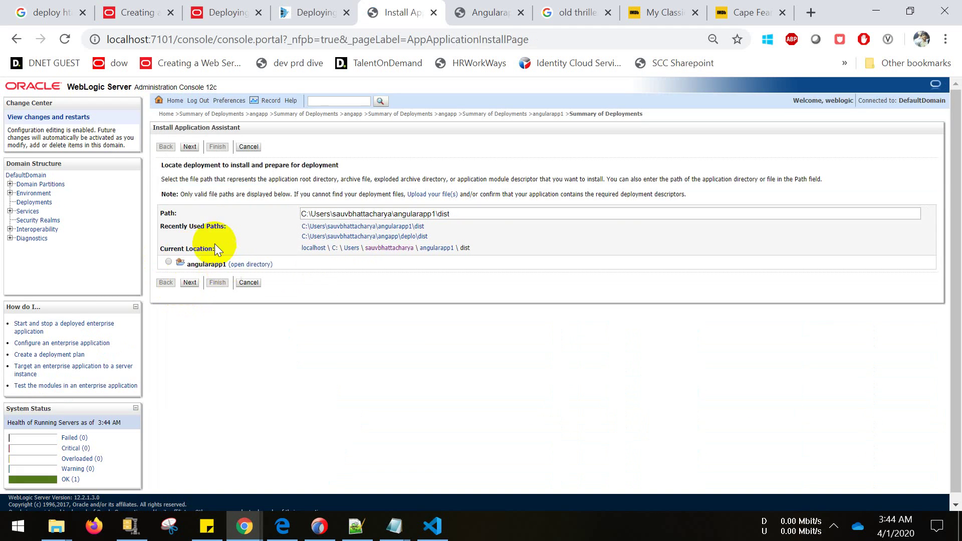
{"action": "left_click", "coordinate": [311, 250]}
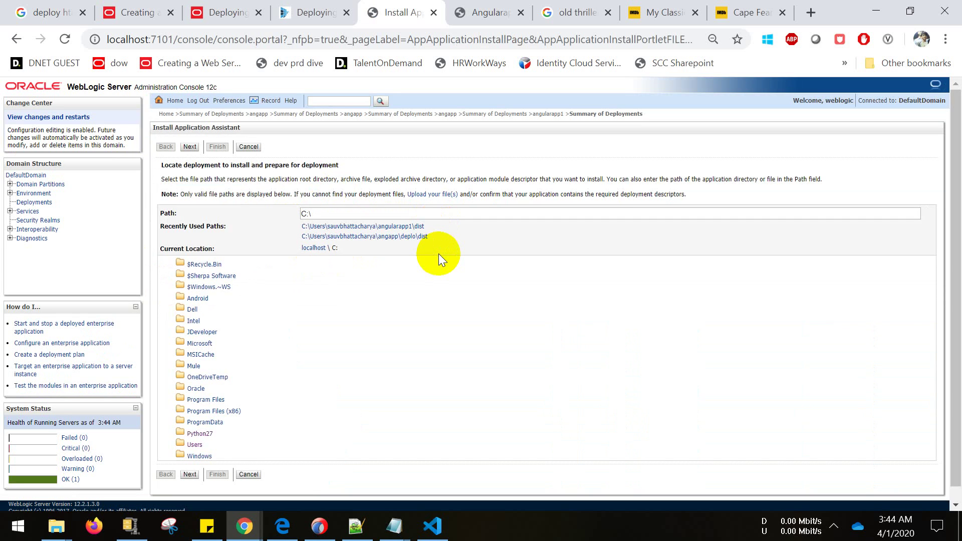
{"action": "double_click", "coordinate": [426, 179]}
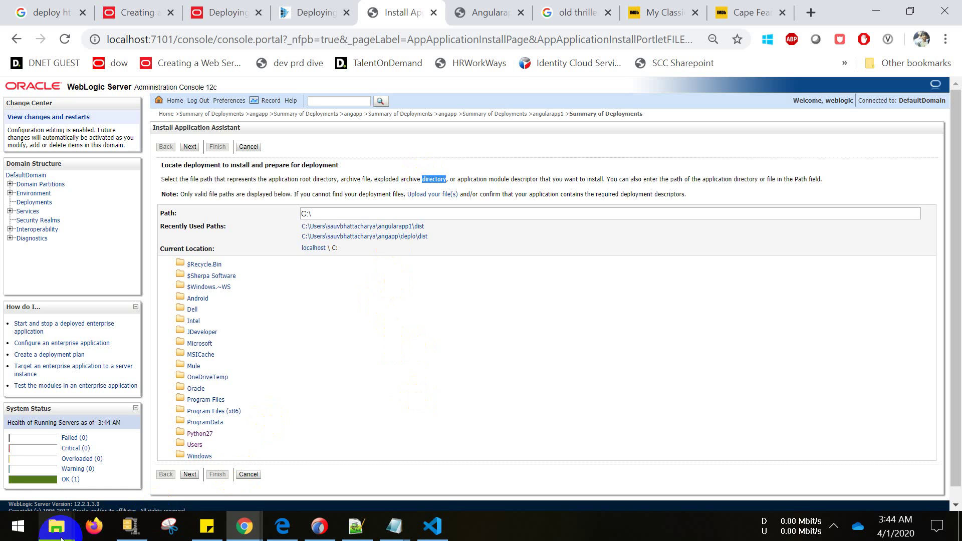
Check the angularapp1 build folder inside dist in File Explorer, then return to the WebLogic console.
{"action": "mouse_move", "coordinate": [56, 526]}
{"action": "left_click", "coordinate": [47, 475]}
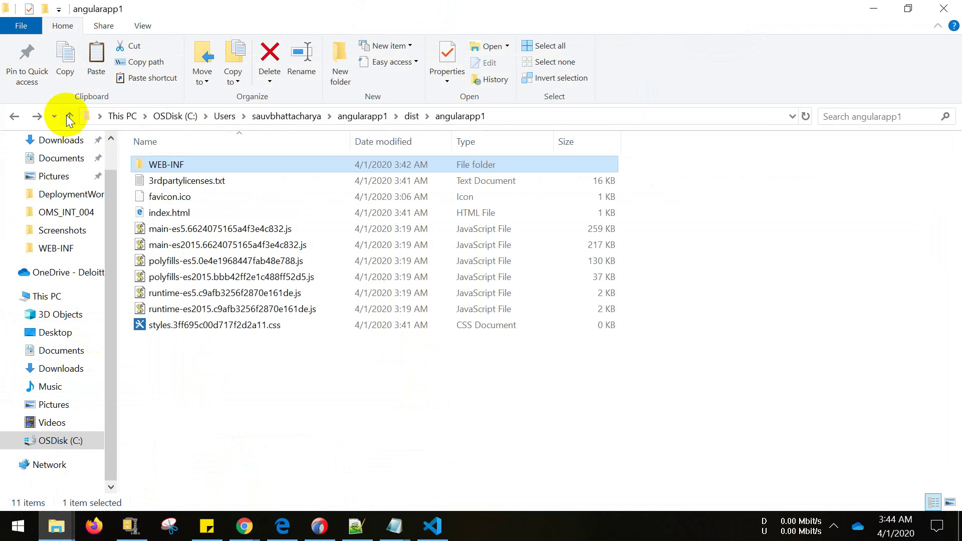
{"action": "left_click", "coordinate": [13, 116]}
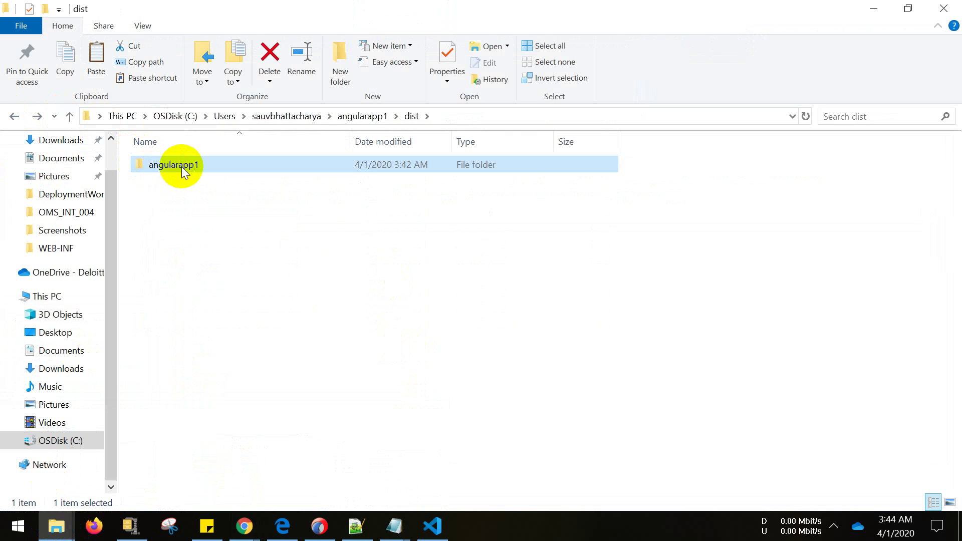
{"action": "double_click", "coordinate": [207, 161]}
{"action": "left_click", "coordinate": [13, 116]}
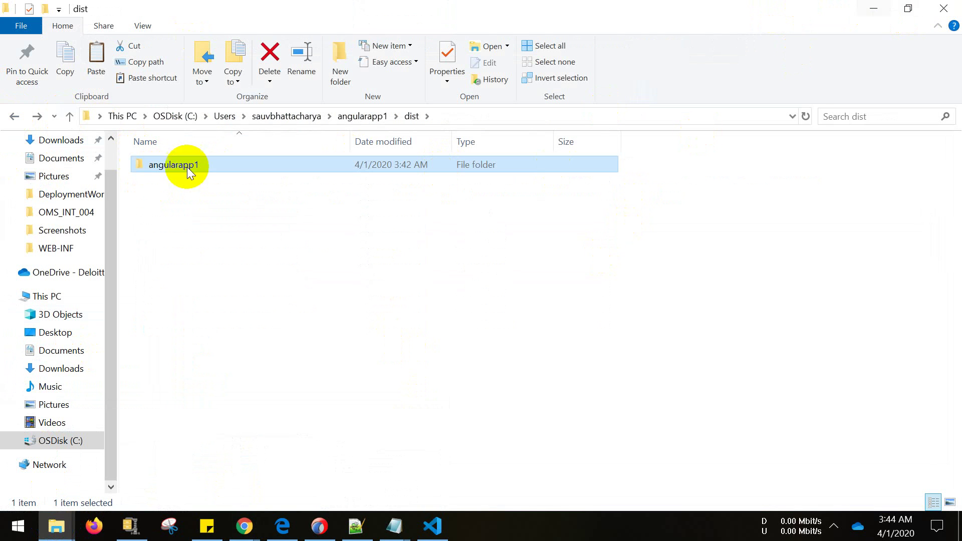
{"action": "left_click", "coordinate": [878, 8]}
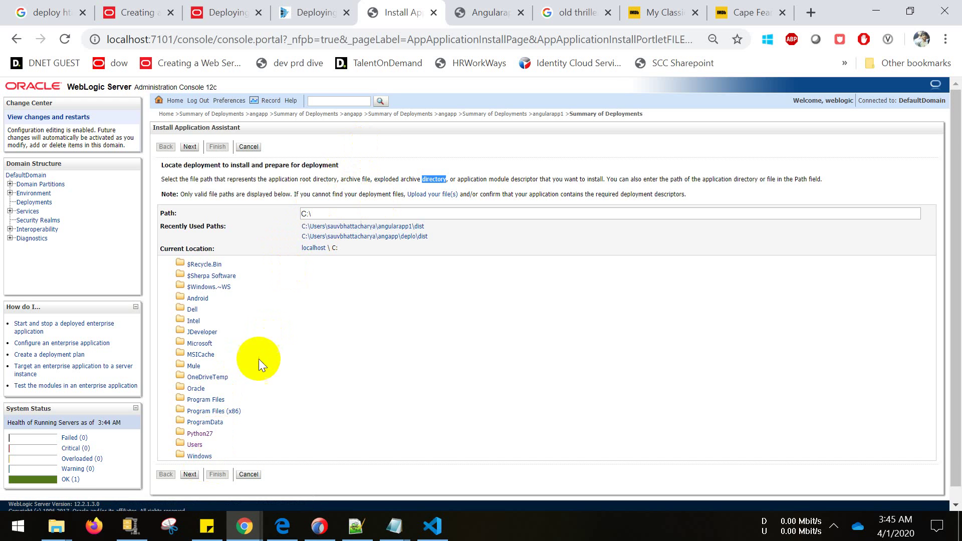
Browse the deployment location through C:\Users and the user's profile folder to angularapp1\dist.
{"action": "left_click", "coordinate": [209, 444]}
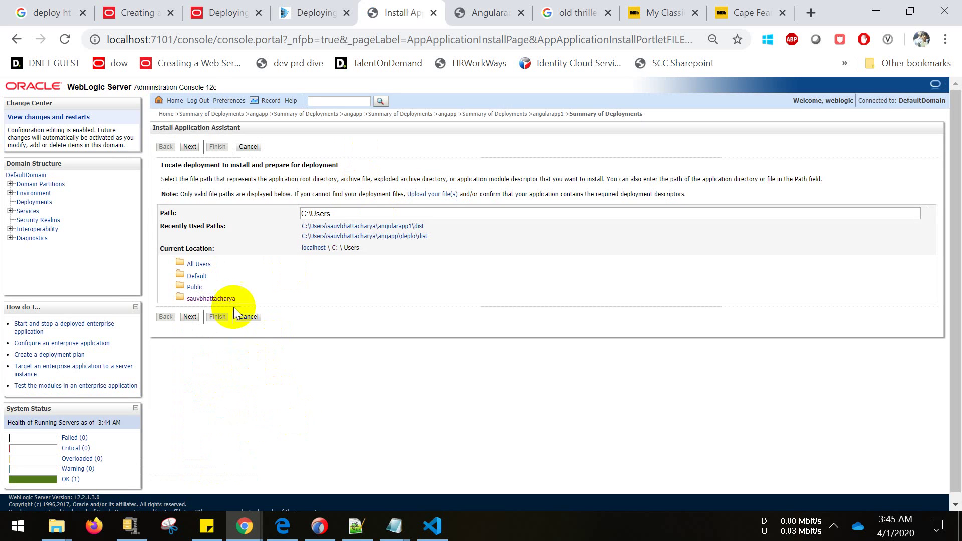
{"action": "left_click", "coordinate": [212, 298]}
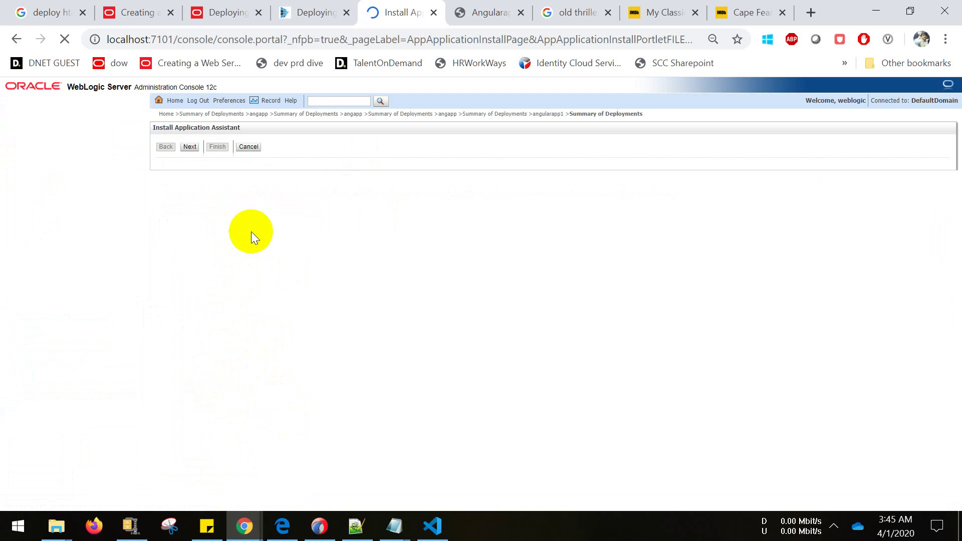
{"action": "scroll", "coordinate": [198, 377], "scroll_direction": "down", "scroll_amount": 3}
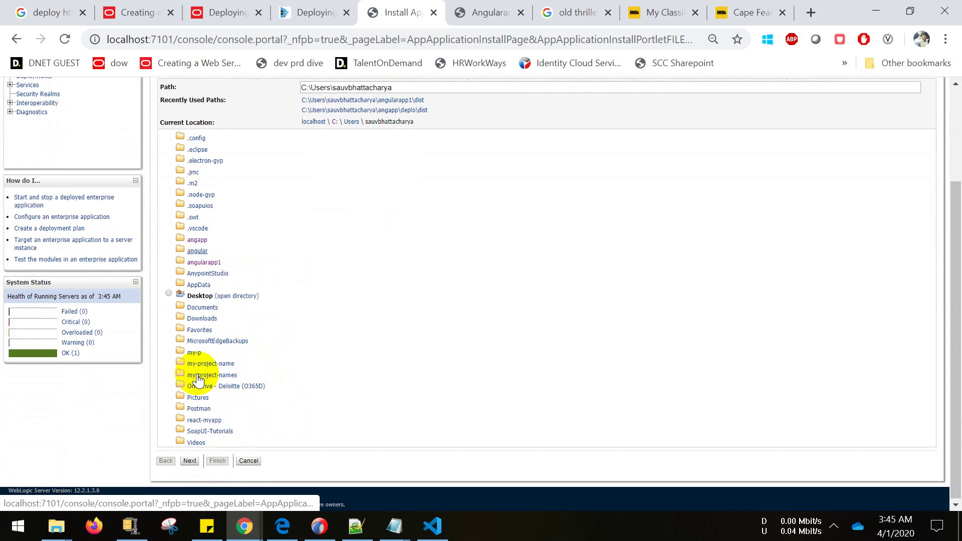
{"action": "left_click", "coordinate": [205, 265]}
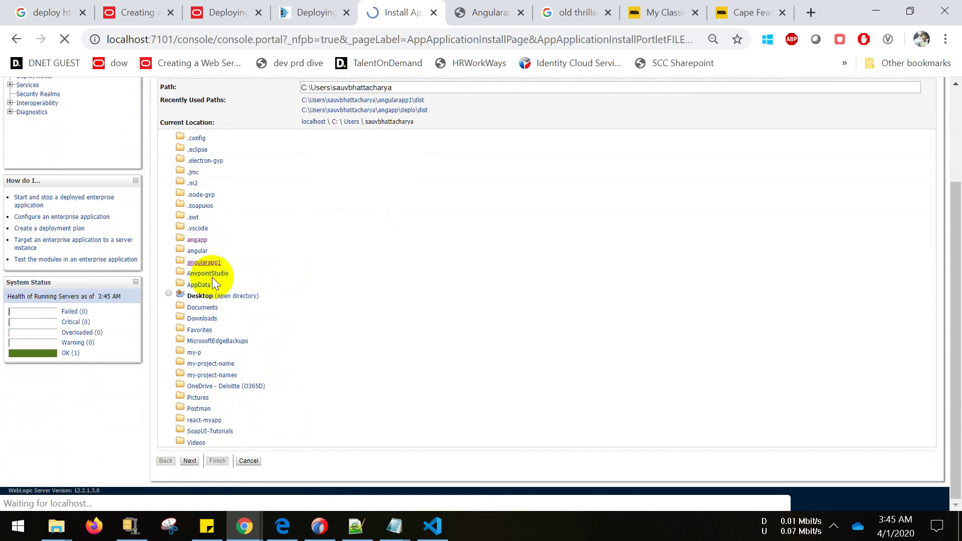
{"action": "left_click", "coordinate": [194, 278]}
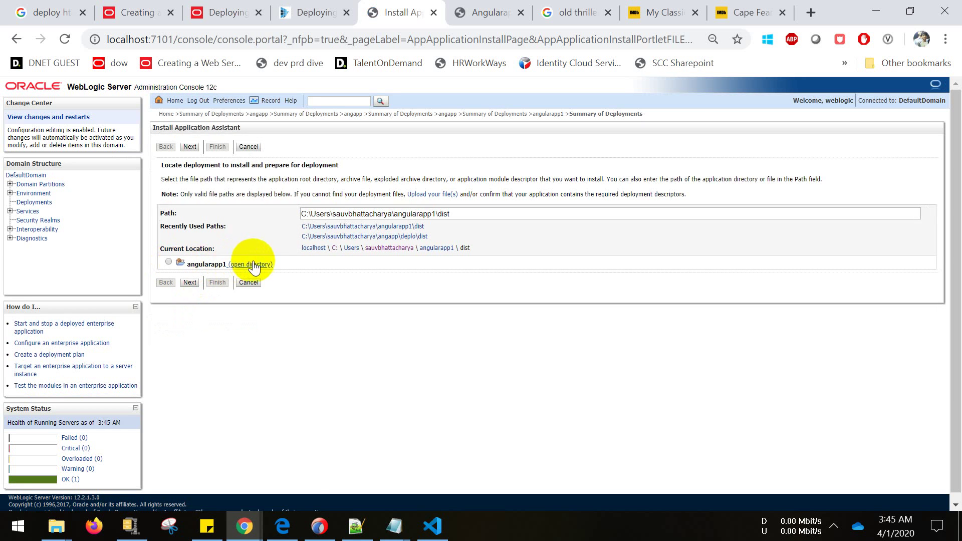
Choose the angularapp1 directory as the deployment source and accept installing it as an application with Global scope.
{"action": "left_click", "coordinate": [169, 264]}
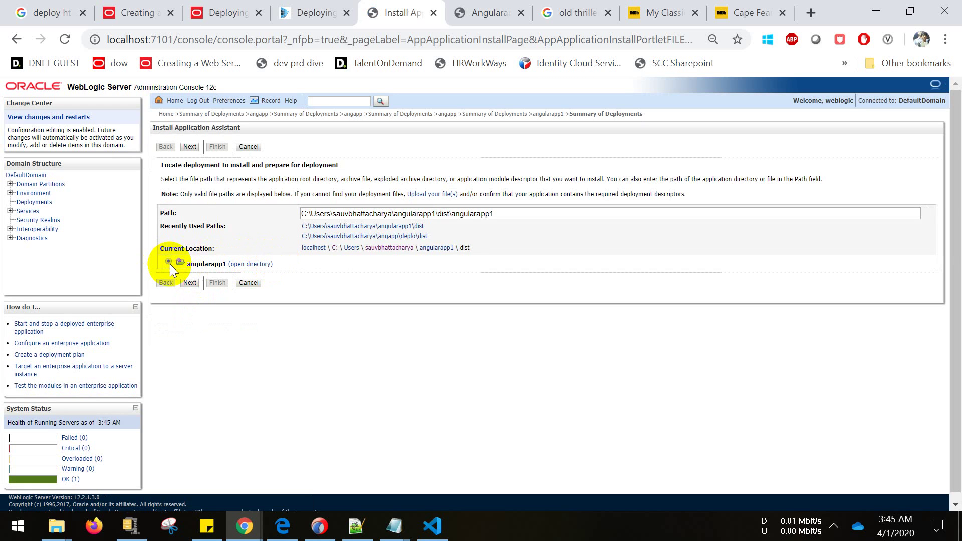
{"action": "left_click", "coordinate": [192, 284]}
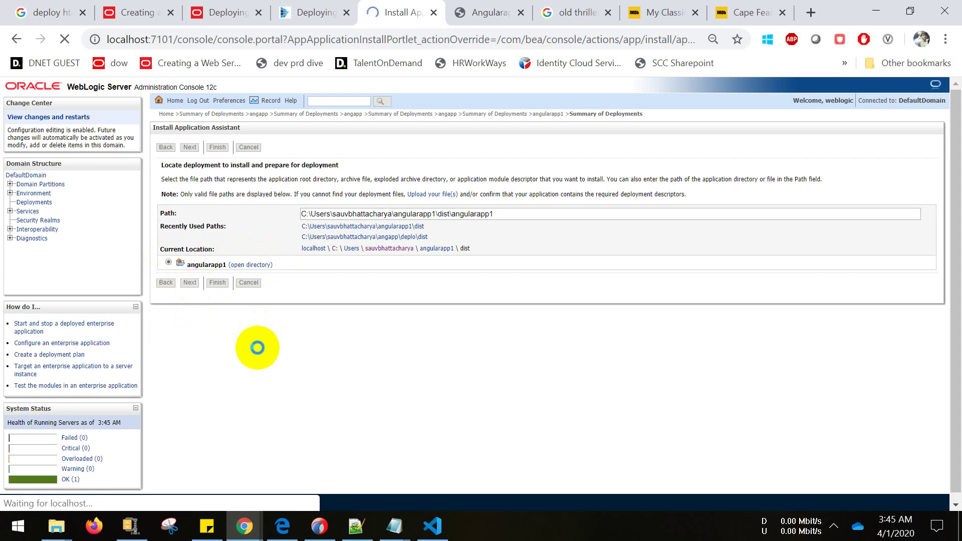
{"action": "left_click_drag", "start_coordinate": [296, 215], "coordinate": [170, 216]}
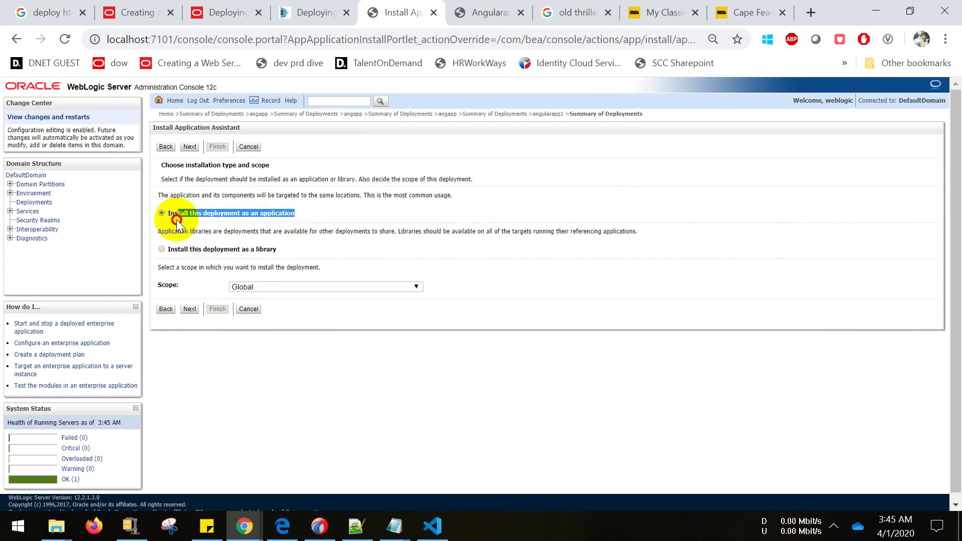
{"action": "left_click", "coordinate": [190, 309]}
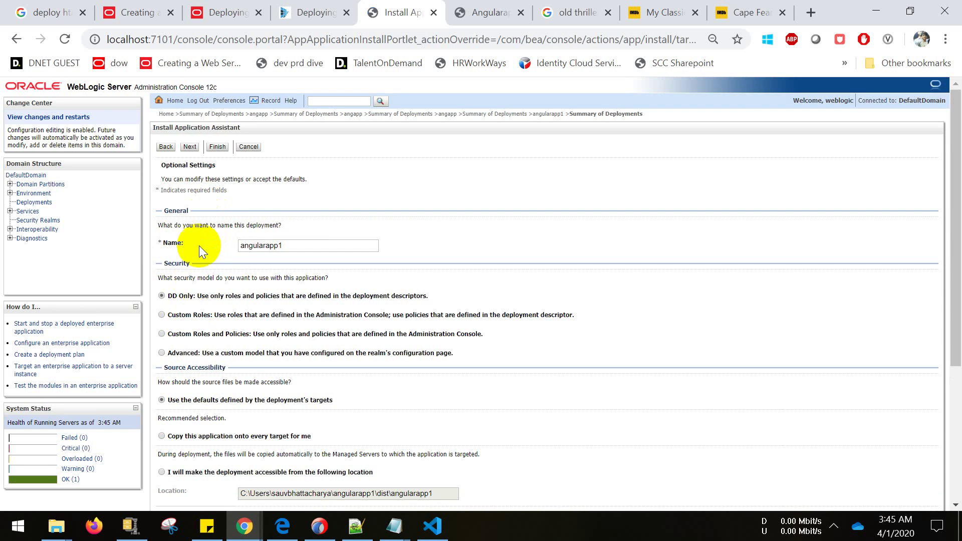
Set both the application source and the deployment plan to be copied onto every target.
{"action": "scroll", "coordinate": [190, 308], "scroll_direction": "down", "scroll_amount": 4}
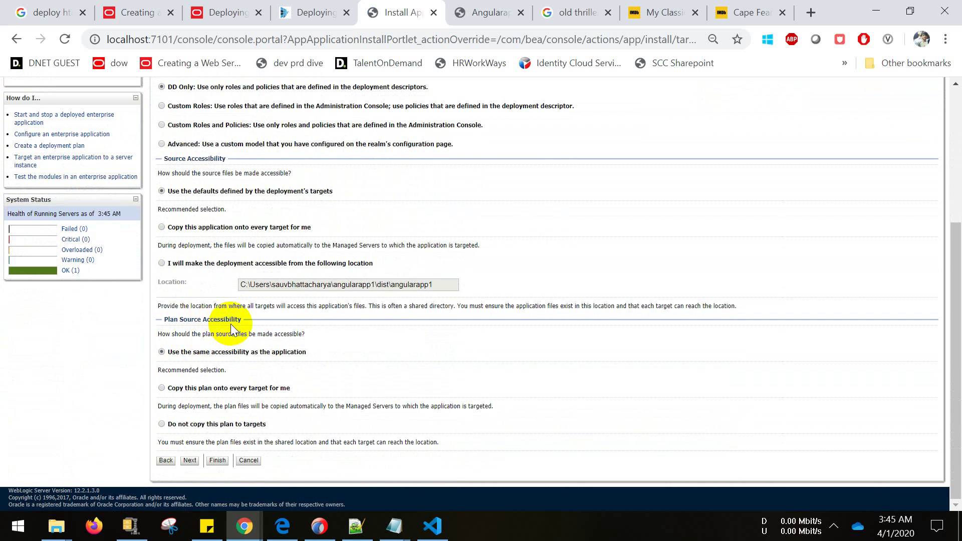
{"action": "scroll", "coordinate": [230, 324], "scroll_direction": "up", "scroll_amount": 2}
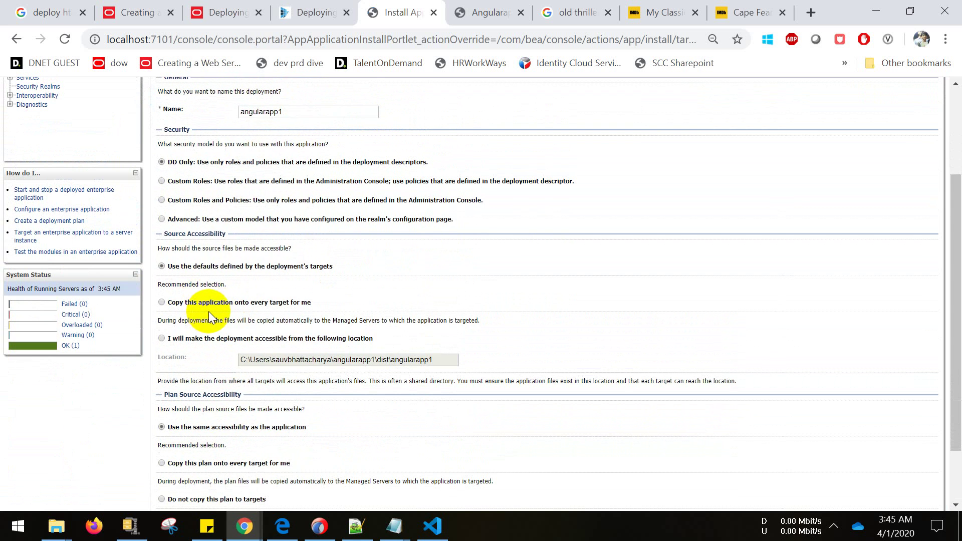
{"action": "scroll", "coordinate": [209, 311], "scroll_direction": "down", "scroll_amount": 2}
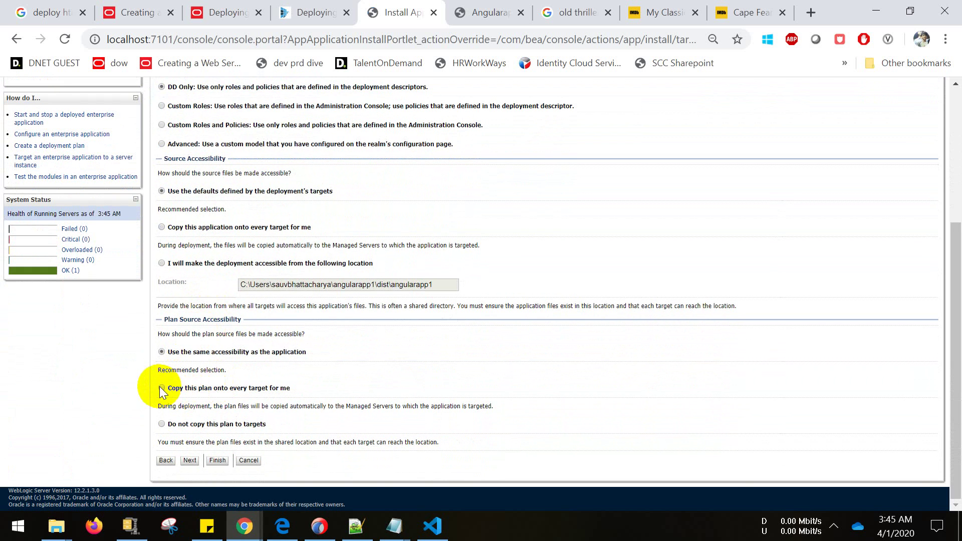
{"action": "scroll", "coordinate": [201, 185], "scroll_direction": "up", "scroll_amount": 5}
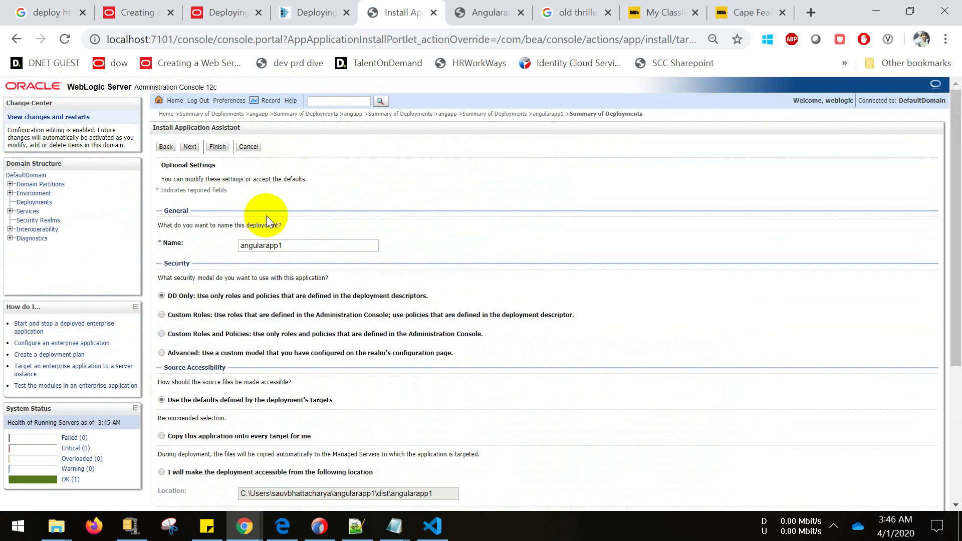
{"action": "scroll", "coordinate": [240, 275], "scroll_direction": "down", "scroll_amount": 5}
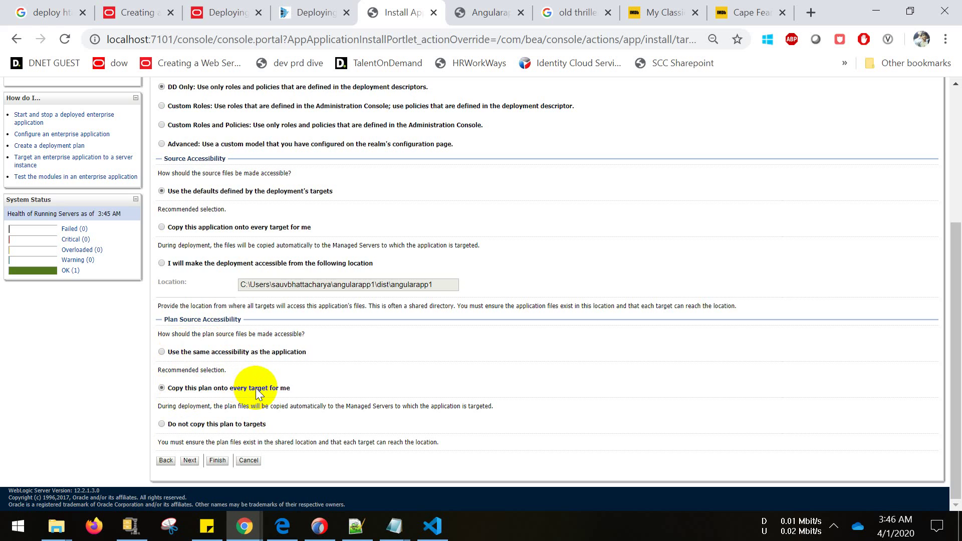
{"action": "left_click", "coordinate": [162, 227]}
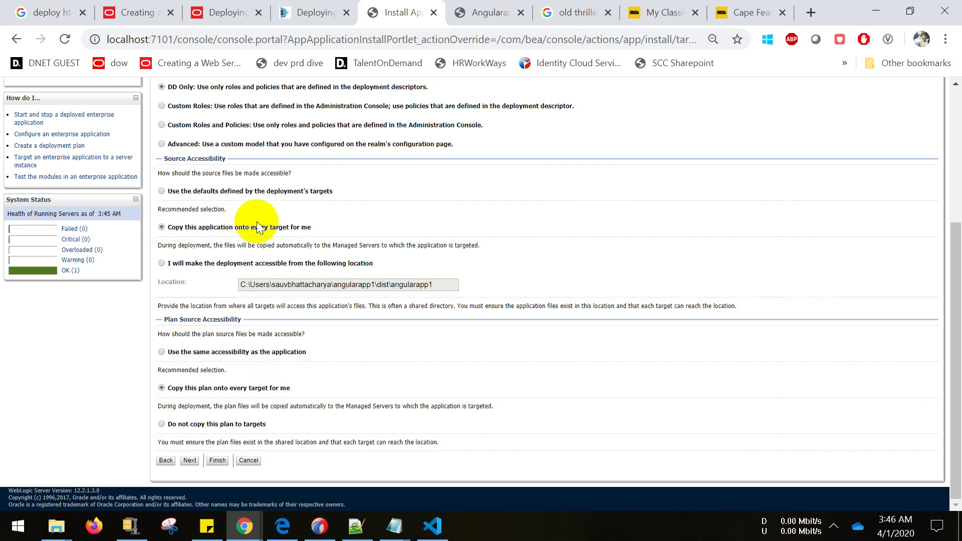
Finish installing angularapp1 after the choices review, opening its configuration screen, and save the deployment settings.
{"action": "left_click", "coordinate": [190, 460]}
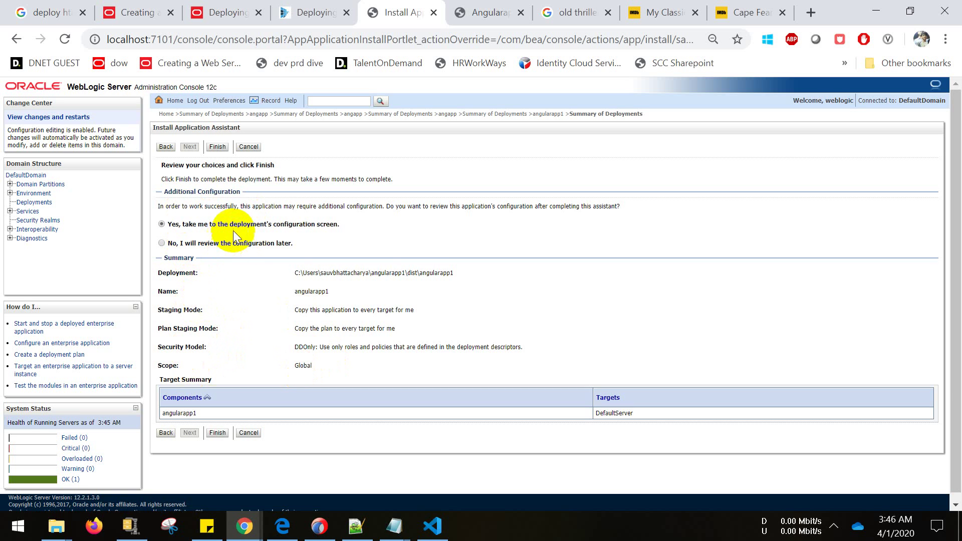
{"action": "left_click", "coordinate": [217, 432]}
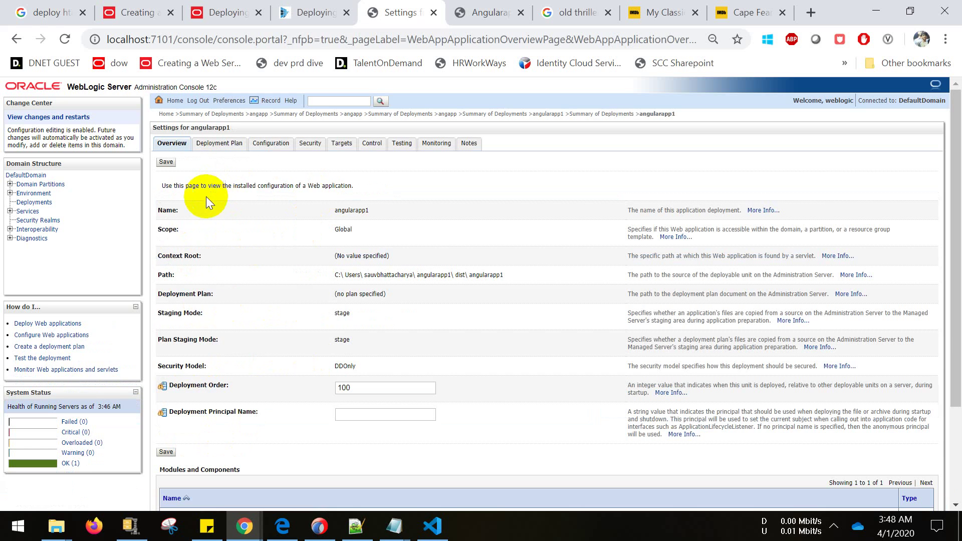
{"action": "left_click", "coordinate": [166, 452]}
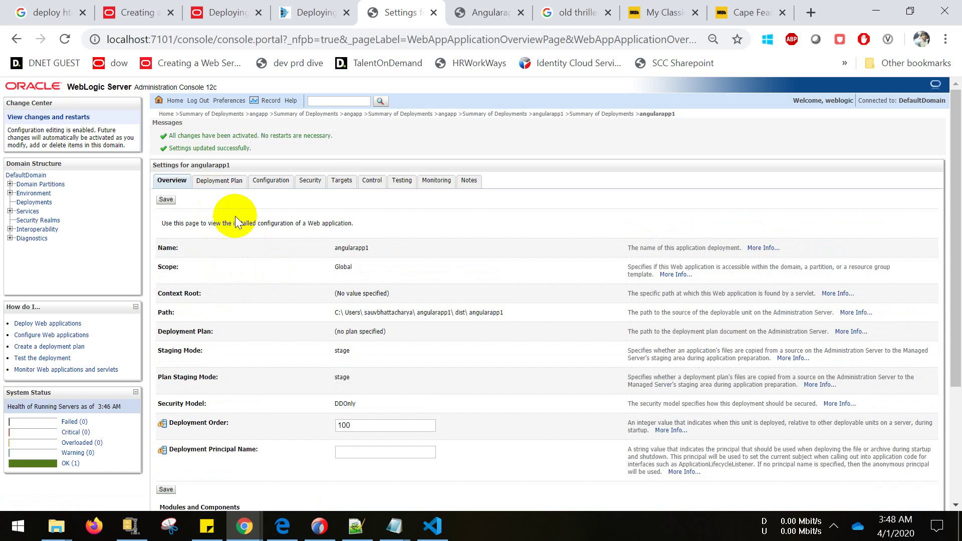
Send a start request for the angularapp1 web application from its control settings.
{"action": "left_click", "coordinate": [370, 181]}
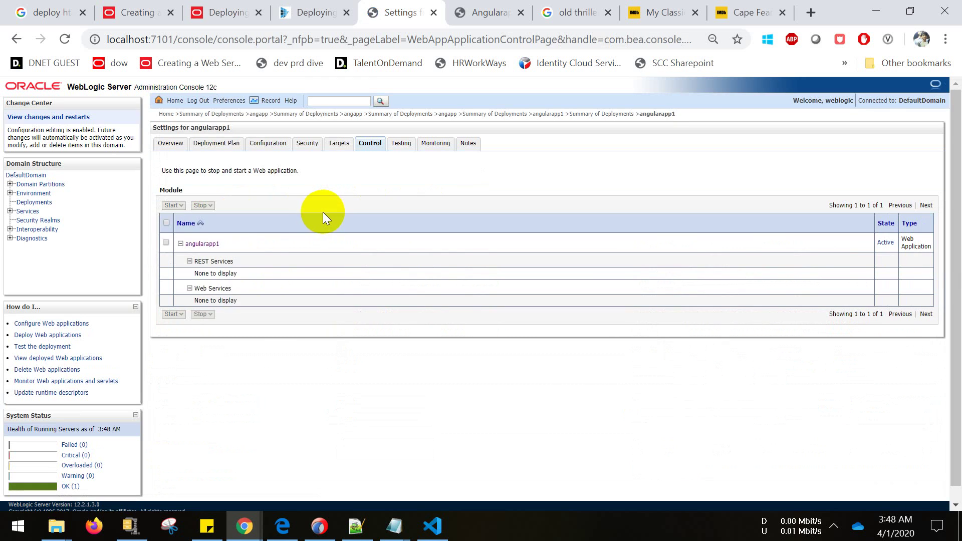
{"action": "left_click", "coordinate": [167, 244]}
{"action": "left_click", "coordinate": [175, 205]}
{"action": "left_click", "coordinate": [178, 218]}
Close the four browser tabs that follow the WebLogic console and highlight the console's start message.
{"action": "left_click", "coordinate": [520, 13]}
{"action": "left_click", "coordinate": [520, 13]}
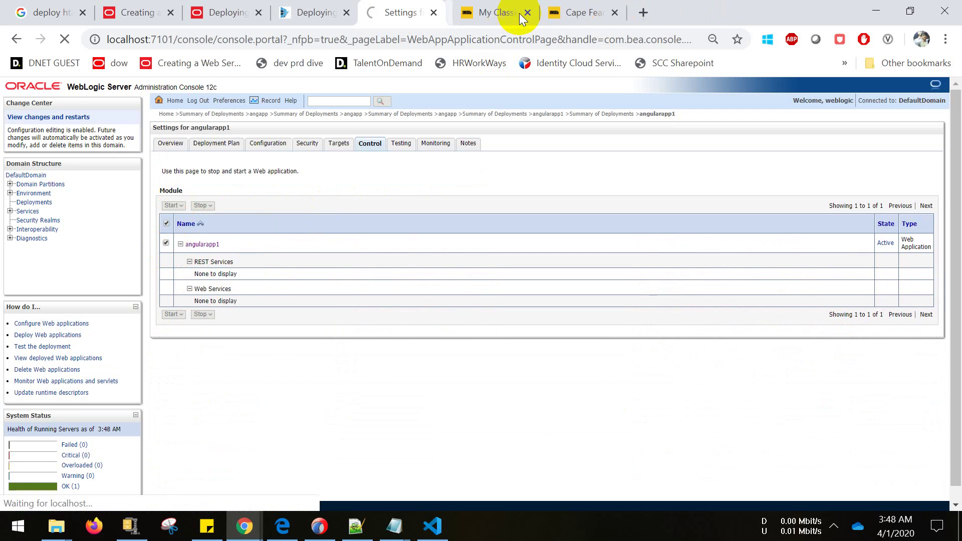
{"action": "left_click", "coordinate": [520, 13]}
{"action": "left_click", "coordinate": [520, 13]}
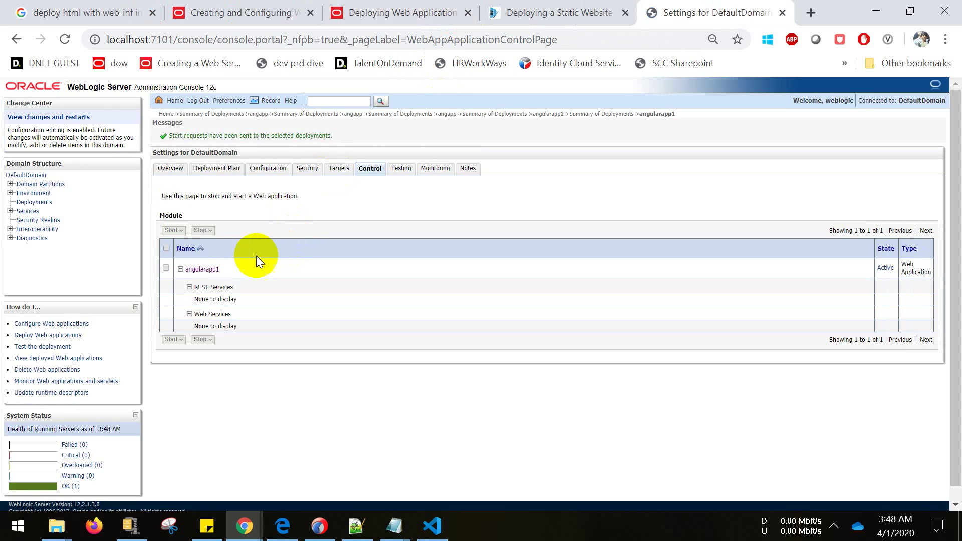
{"action": "left_click_drag", "start_coordinate": [168, 137], "coordinate": [313, 140]}
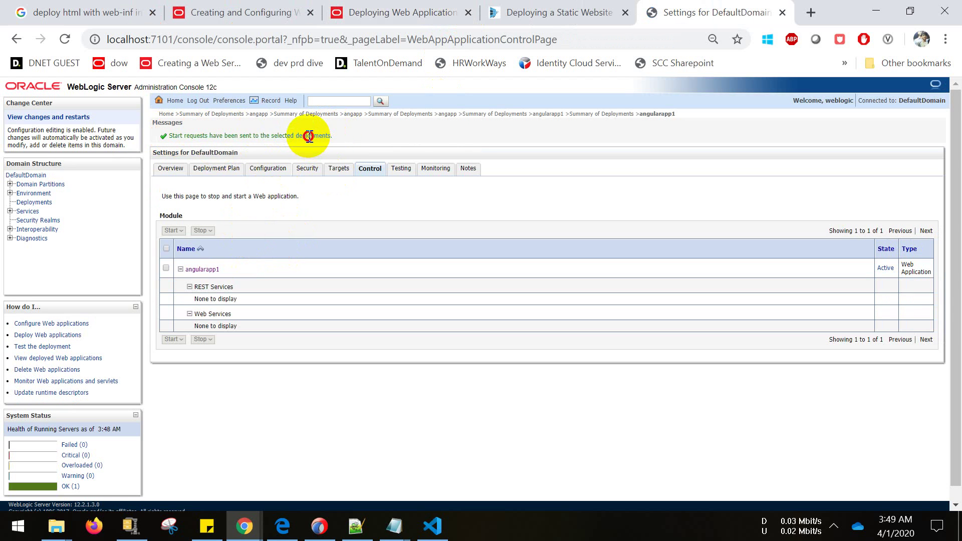
{"action": "left_click", "coordinate": [398, 171]}
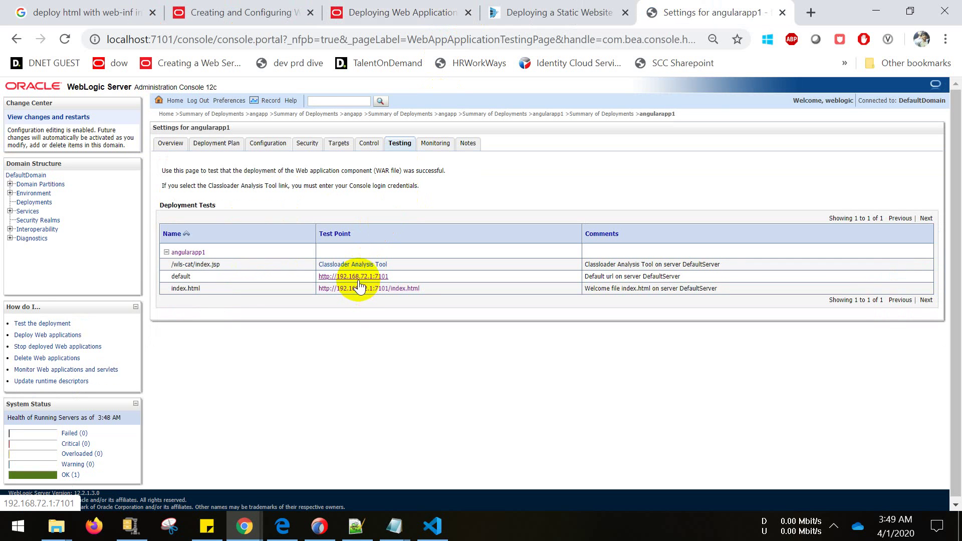
{"action": "left_click", "coordinate": [357, 277]}
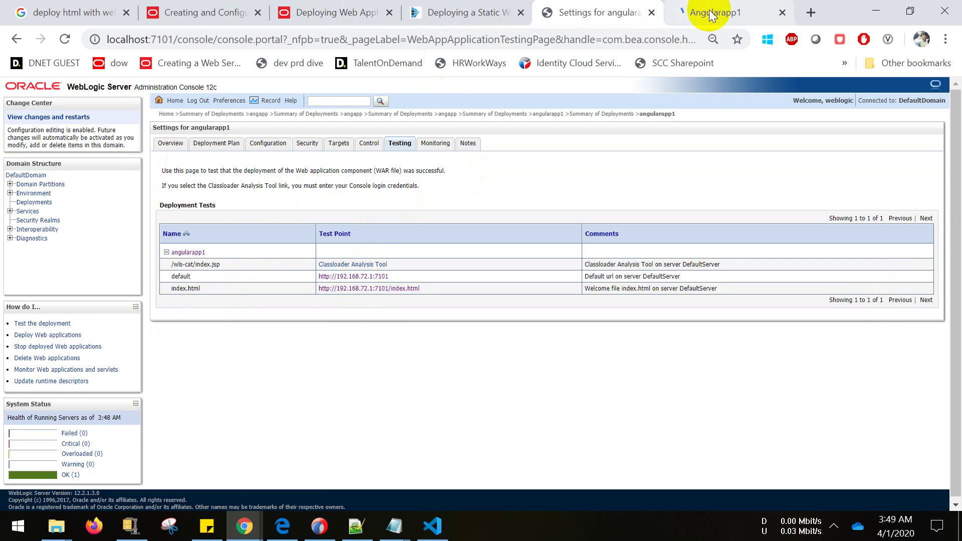
{"action": "left_click", "coordinate": [711, 14]}
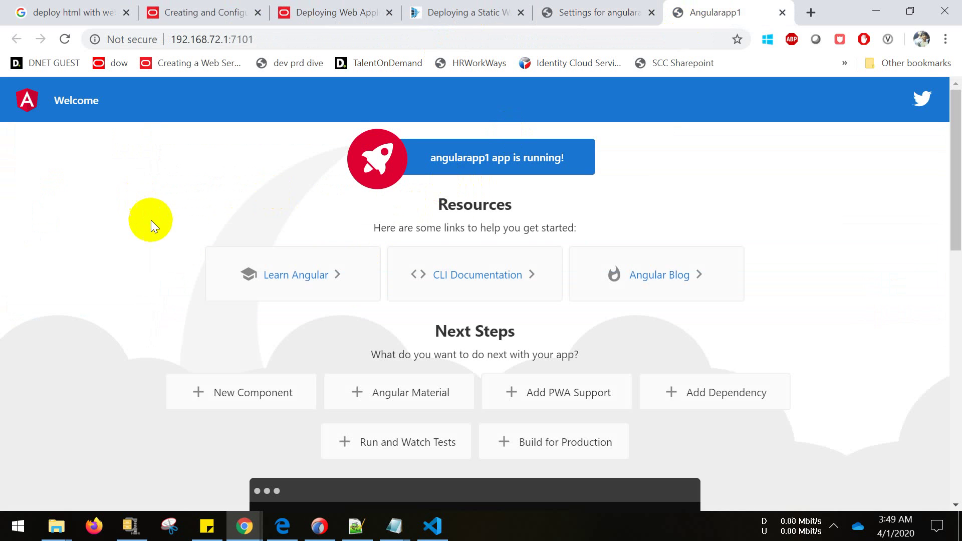
{"action": "scroll", "coordinate": [141, 200], "scroll_direction": "down", "scroll_amount": 5}
{"action": "scroll", "coordinate": [285, 200], "scroll_direction": "up", "scroll_amount": 5}
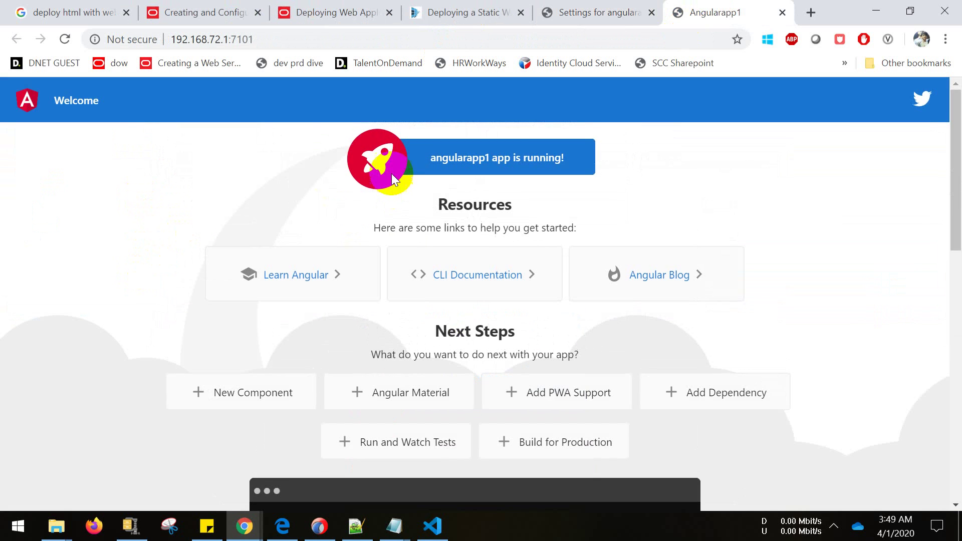
Highlight the default test point's host and port in the console, and place the cursor inside the empty route path of app-routing.module.ts in VS Code.
{"action": "left_click", "coordinate": [603, 14]}
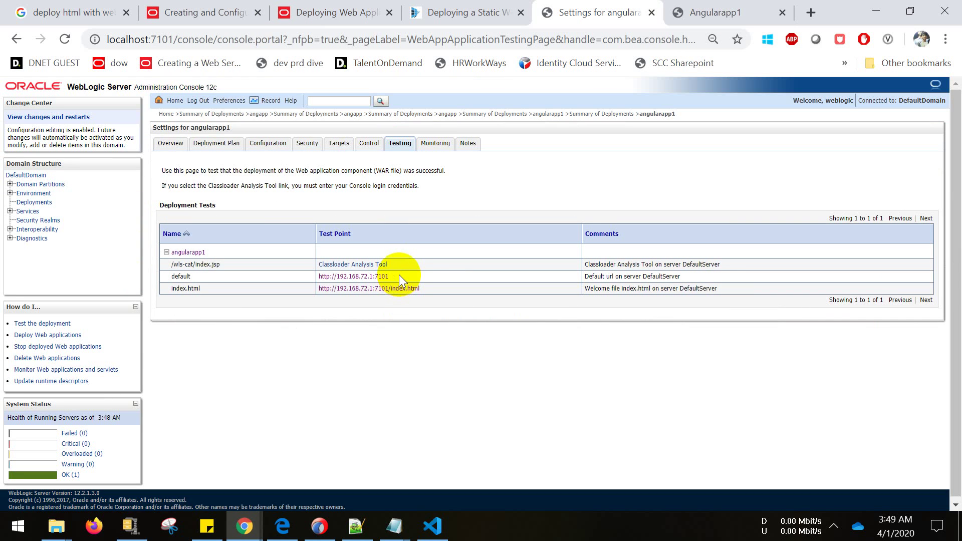
{"action": "left_click_drag", "start_coordinate": [388, 276], "coordinate": [335, 277]}
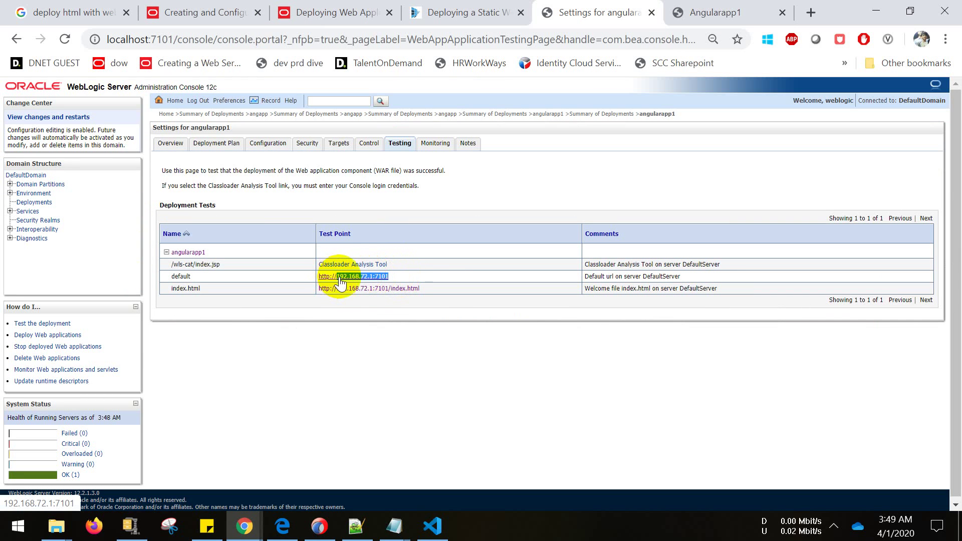
{"action": "left_click", "coordinate": [448, 525]}
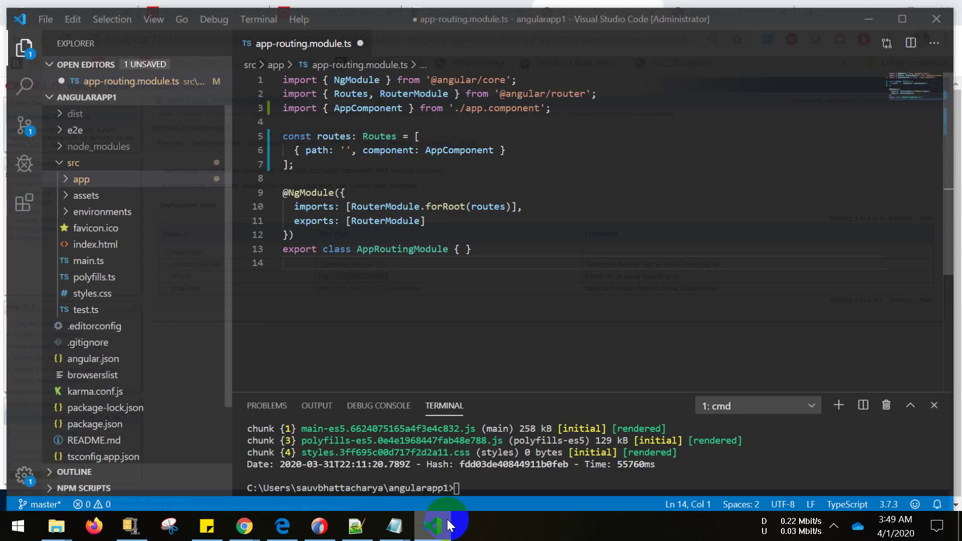
{"action": "left_click", "coordinate": [342, 144]}
{"action": "key", "text": "alt+Tab"}
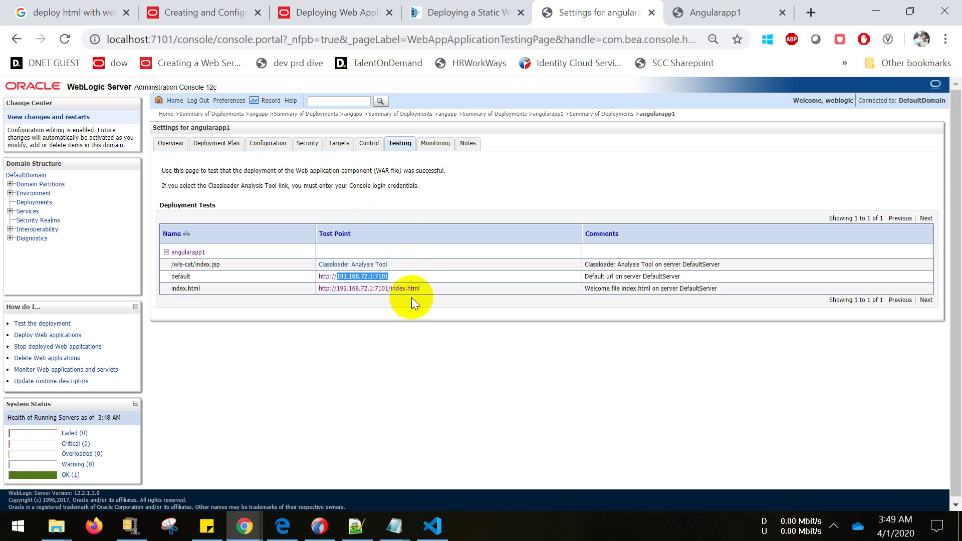
{"action": "left_click", "coordinate": [407, 276]}
{"action": "left_click_drag", "start_coordinate": [414, 275], "coordinate": [339, 276]}
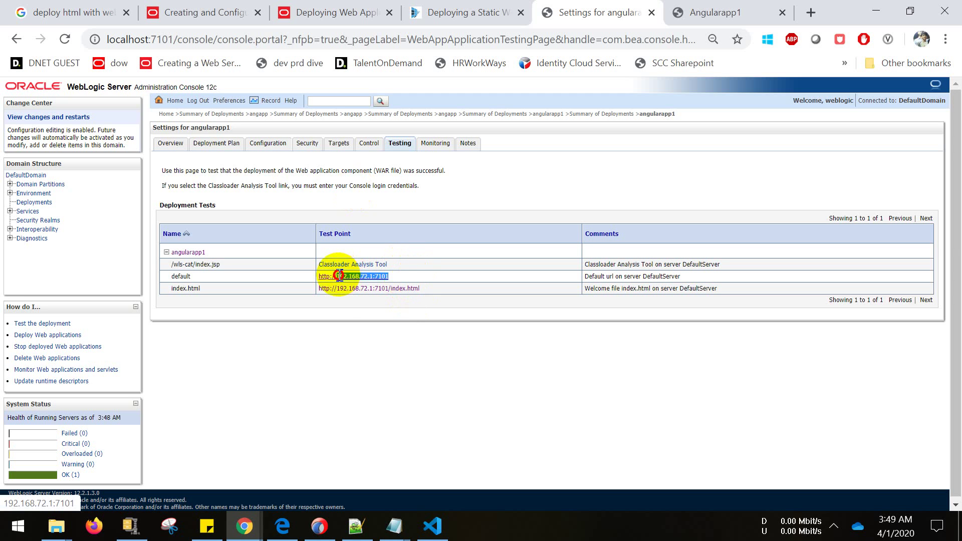
{"action": "key", "text": "alt+Tab"}
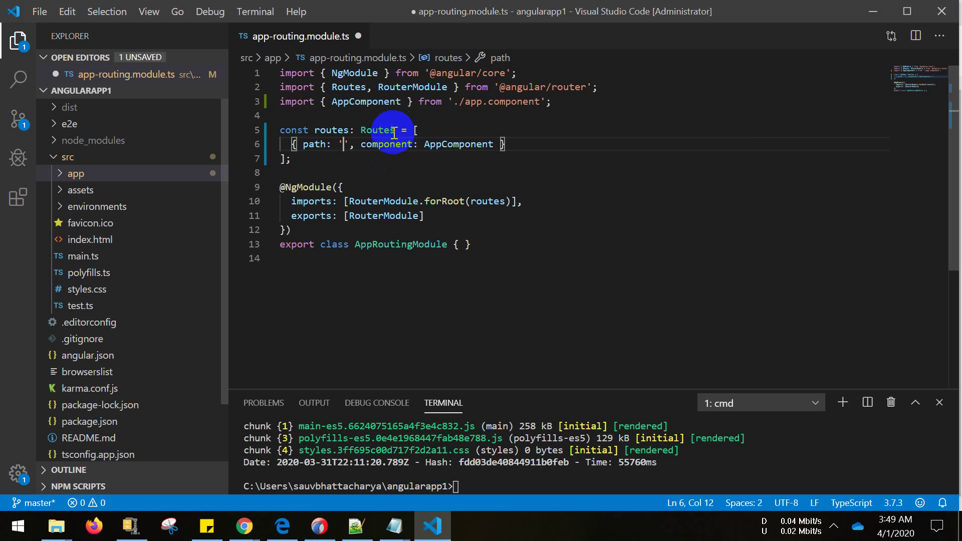
Set the AppComponent route path to '/entry' in app-routing.module.ts and save the file.
{"action": "type", "text": "/"}
{"action": "type", "text": "logi"}
{"action": "key", "text": "BackSpace"}
{"action": "key", "text": "BackSpace"}
{"action": "key", "text": "BackSpace"}
{"action": "type", "text": "en"}
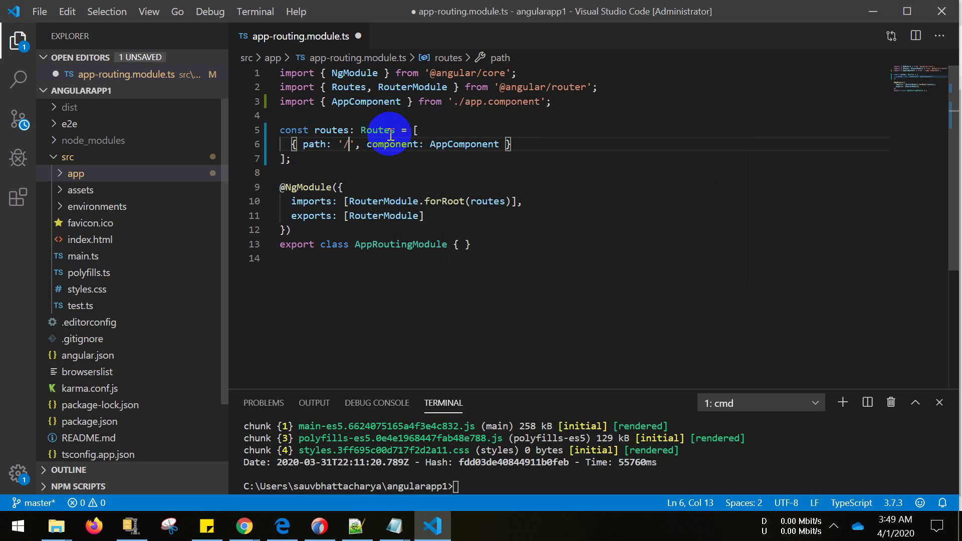
{"action": "type", "text": "try"}
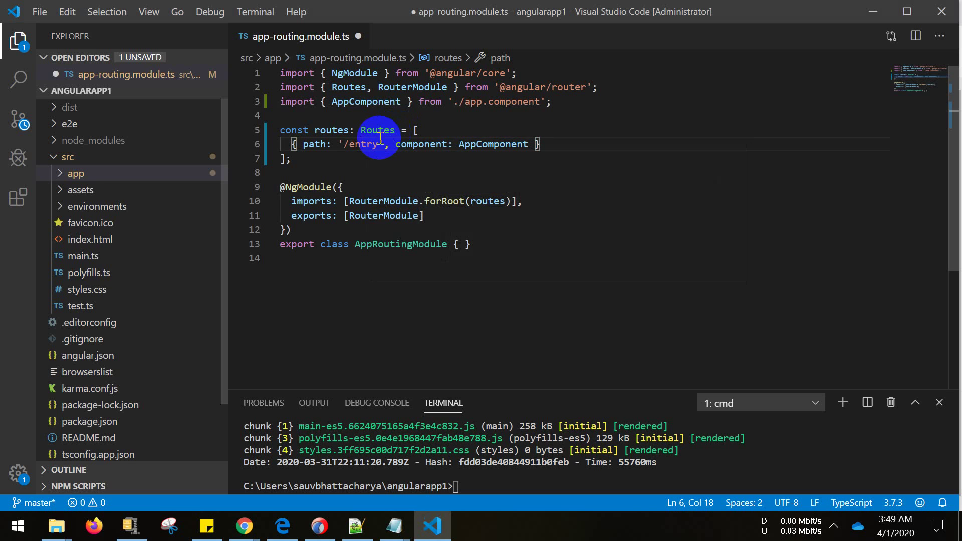
{"action": "double_click", "coordinate": [368, 144]}
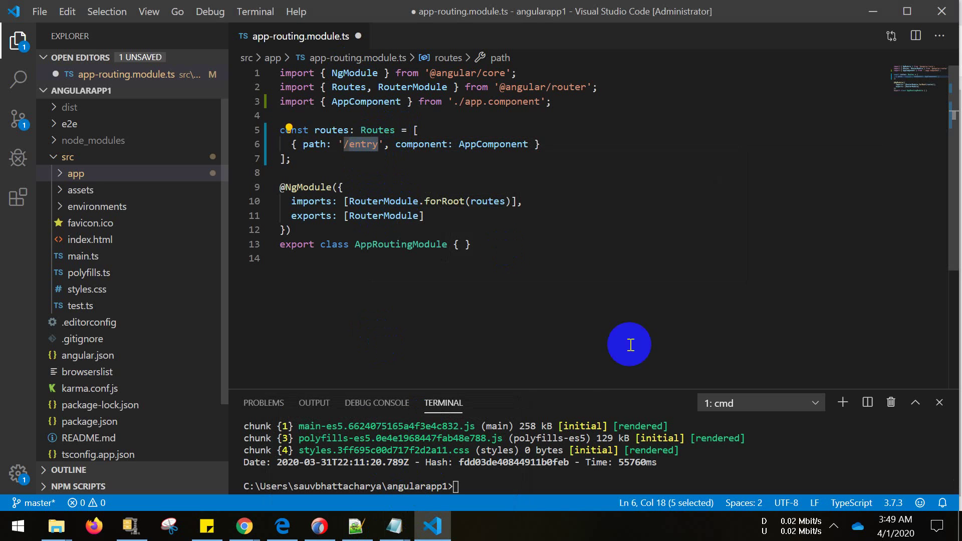
{"action": "key", "text": "ctrl+s"}
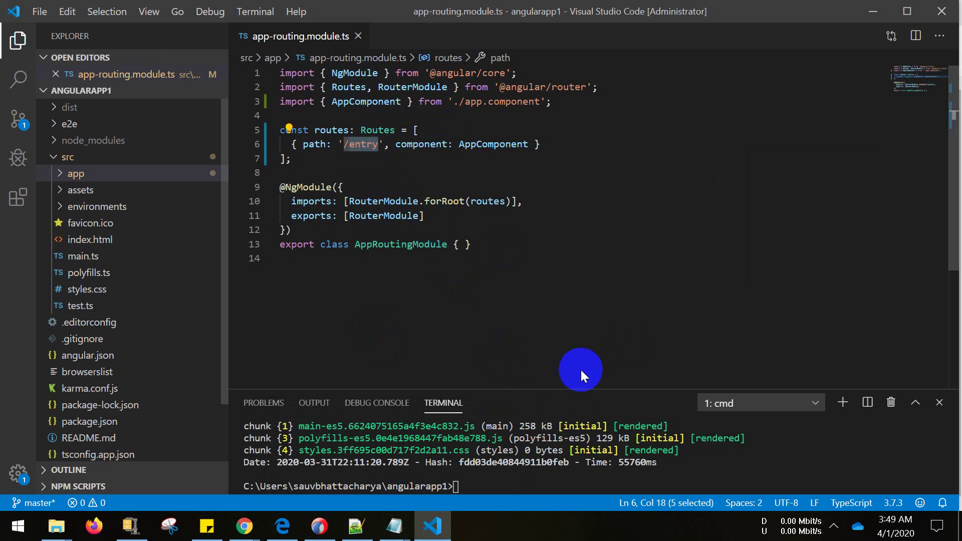
{"action": "key", "text": "Tab"}
{"action": "key", "text": "Tab"}
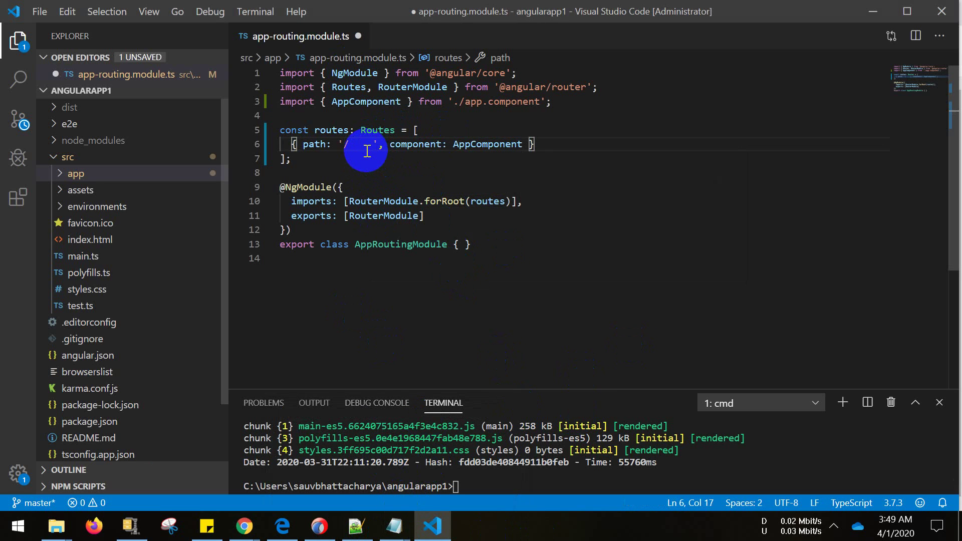
{"action": "key", "text": "ctrl+z"}
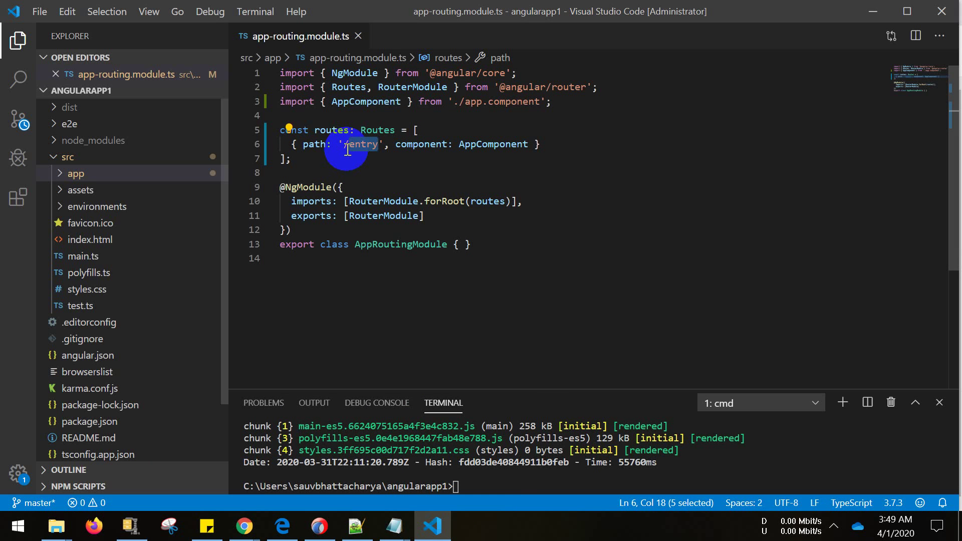
Highlight the /entry route path in the code, and return to angularapp1's deployment test points in the WebLogic console.
{"action": "left_click_drag", "start_coordinate": [345, 147], "coordinate": [369, 146]}
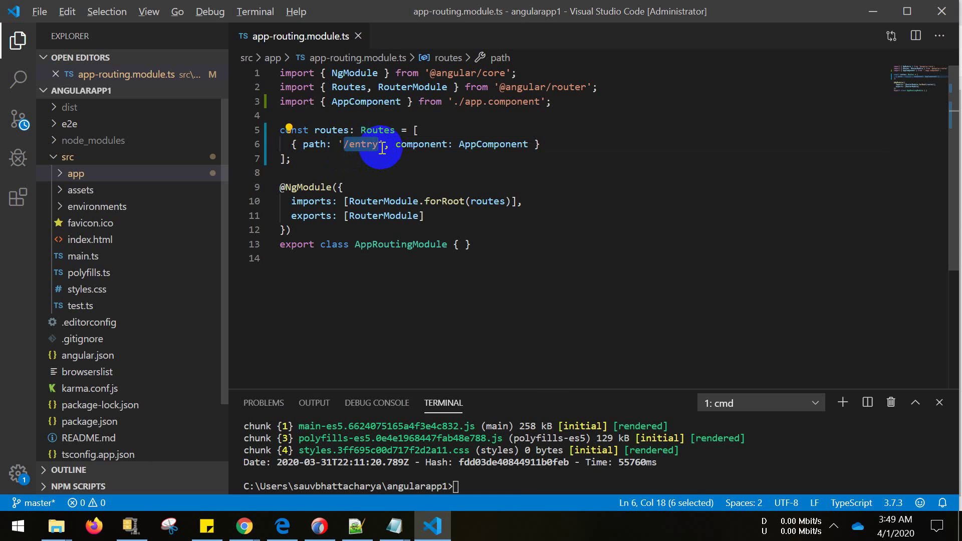
{"action": "key", "text": "alt+Tab"}
{"action": "key", "text": "alt+Tab"}
{"action": "key", "text": "alt+Tab"}
{"action": "key", "text": "alt+Tab"}
{"action": "double_click", "coordinate": [489, 150]}
{"action": "key", "text": "alt+Tab"}
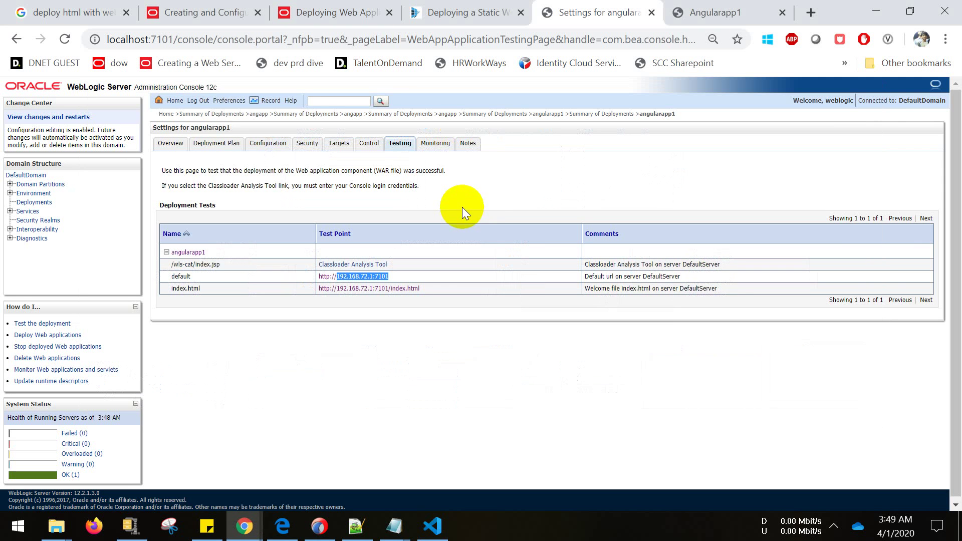
{"action": "left_click", "coordinate": [436, 276]}
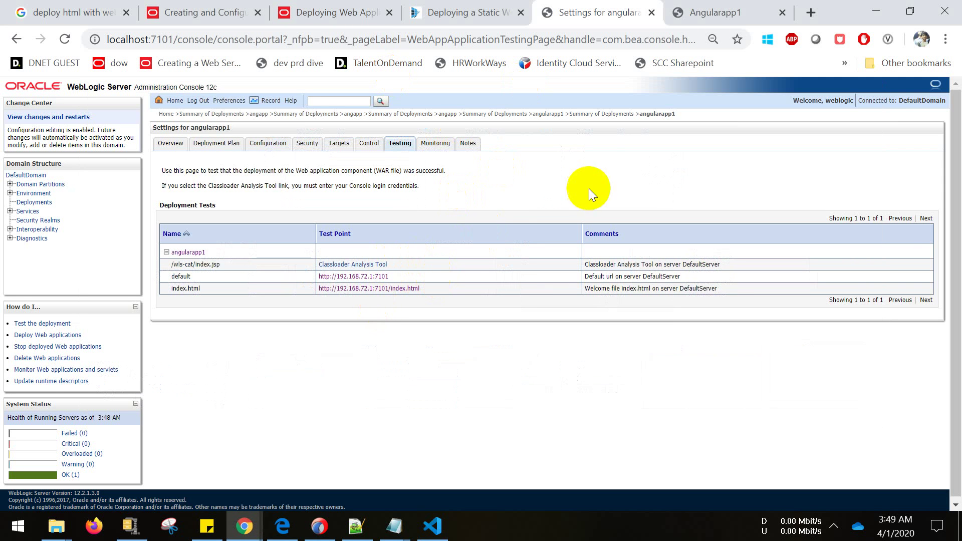